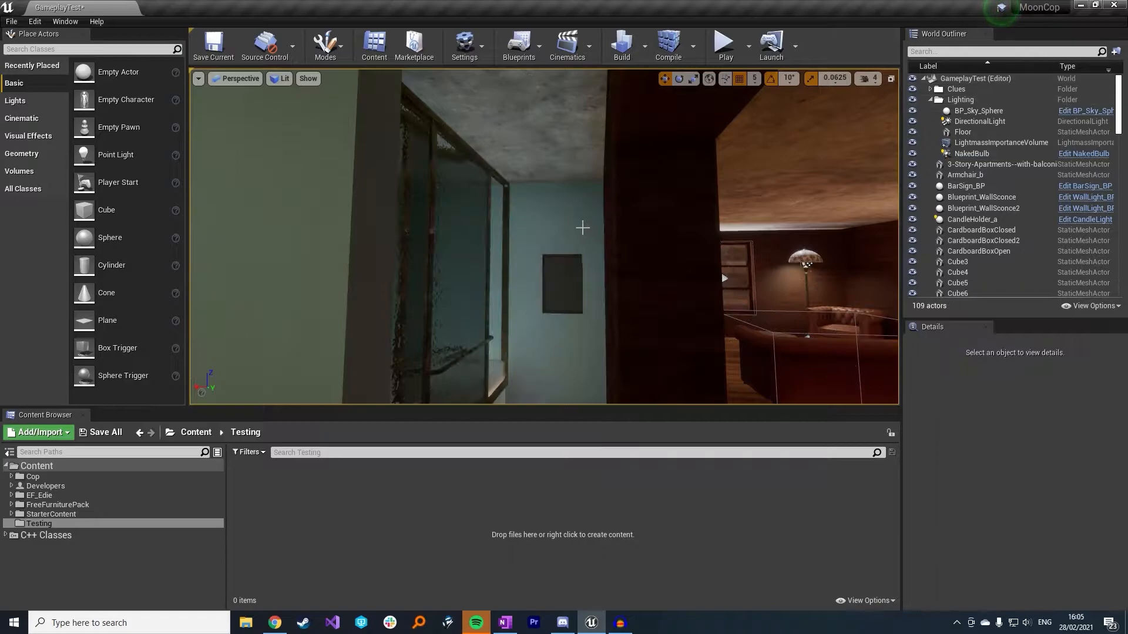
# Create a new material named Emmisive in the Testing folder.
pyautogui.moveTo(544, 236); pyautogui.dragTo(598, 218, button='right')
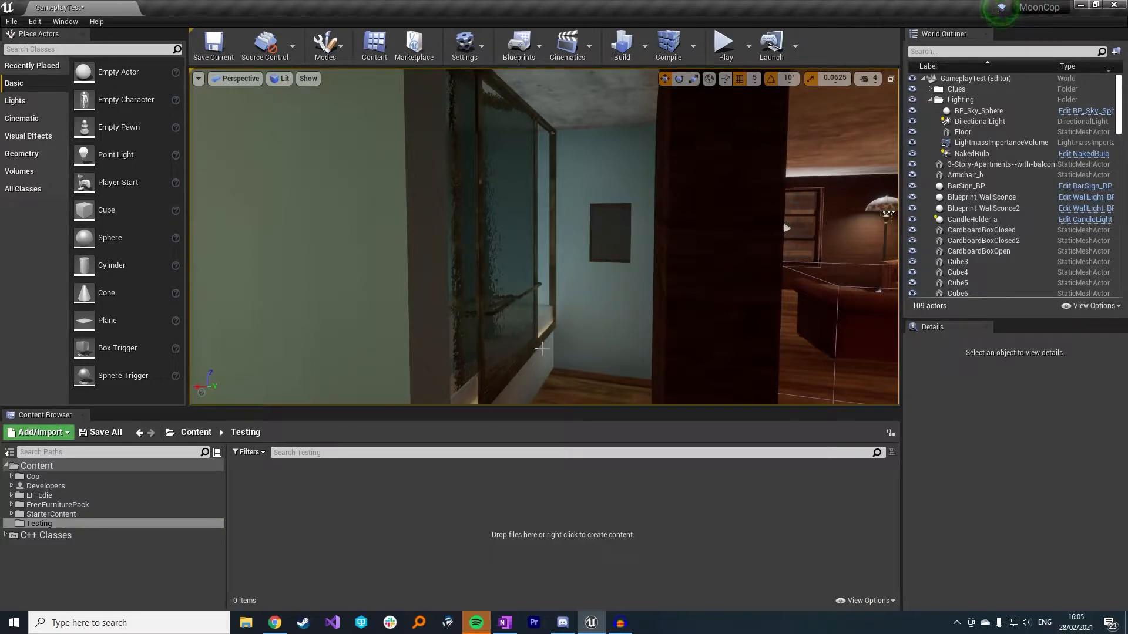
pyautogui.rightClick(319, 504)
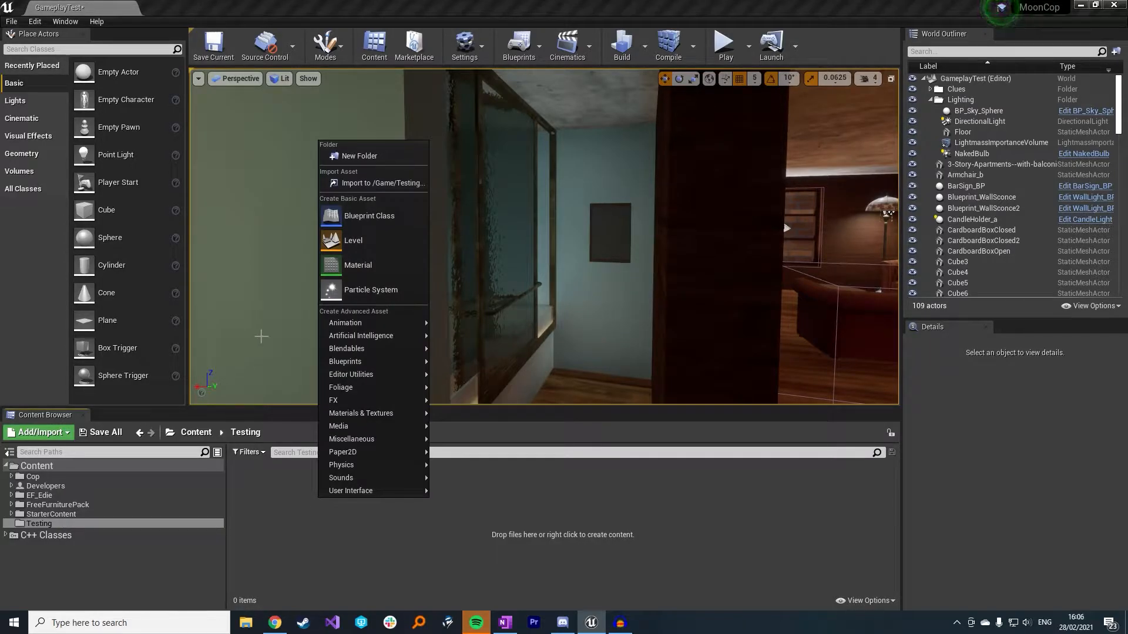
pyautogui.click(389, 276)
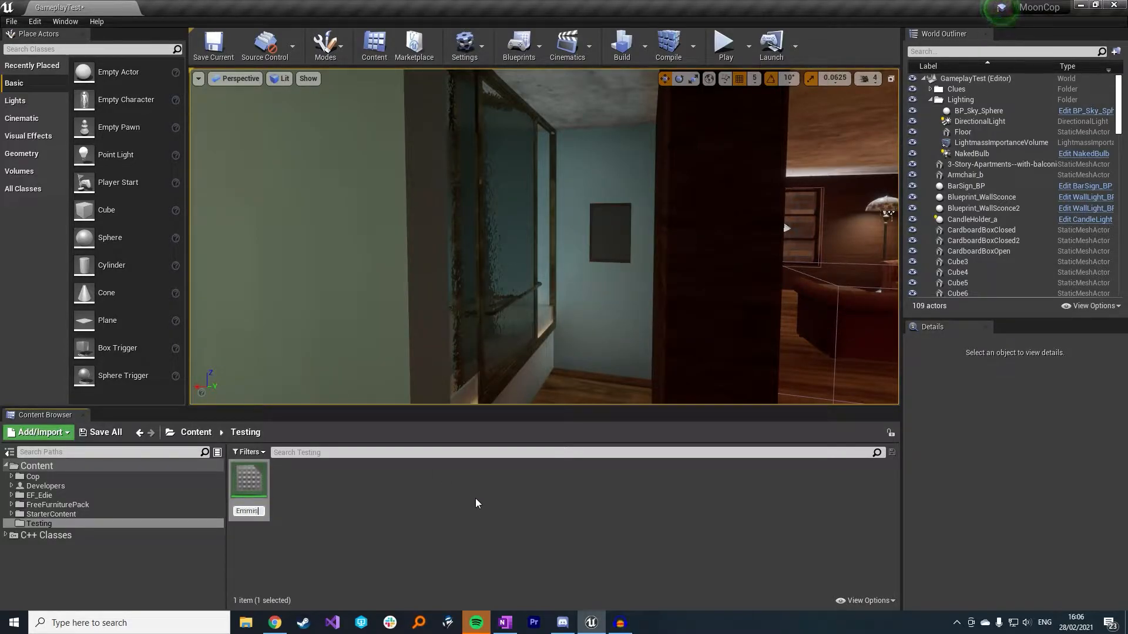
pyautogui.press('Return')
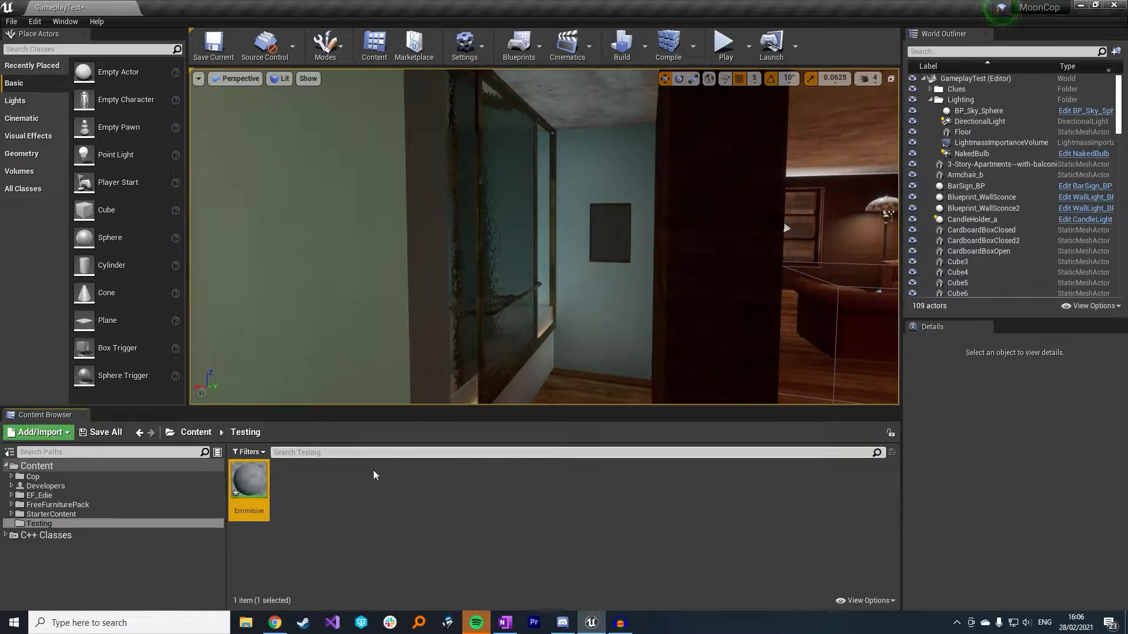
# Open the Emmisive material and add a vector parameter named ColourEmmisive to its graph.
pyautogui.doubleClick(249, 481)
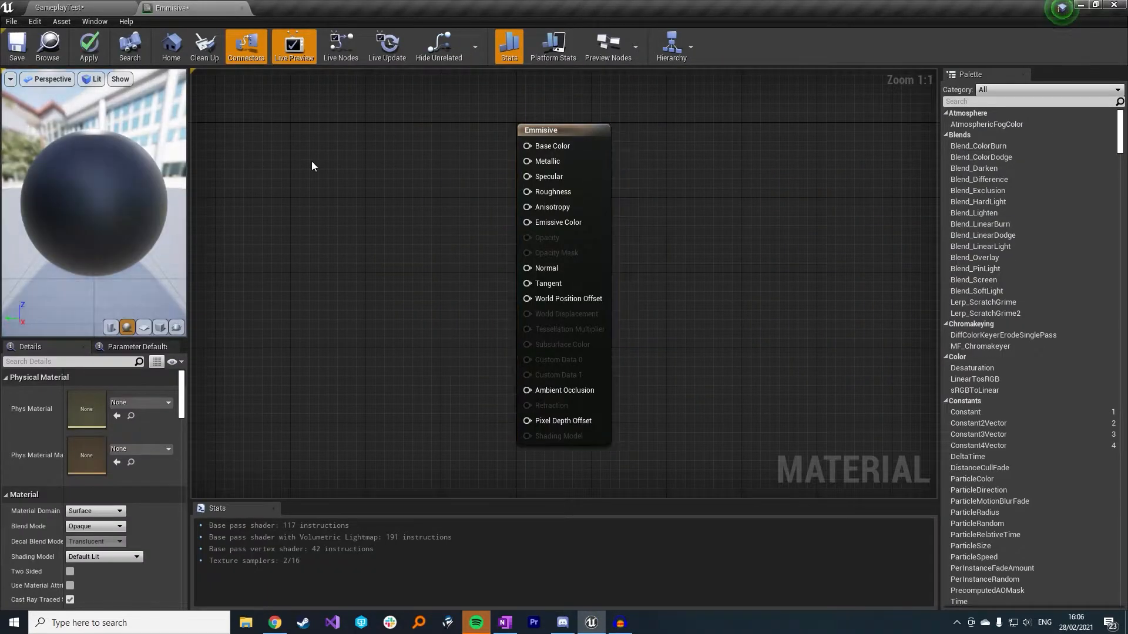
pyautogui.rightClick(301, 151)
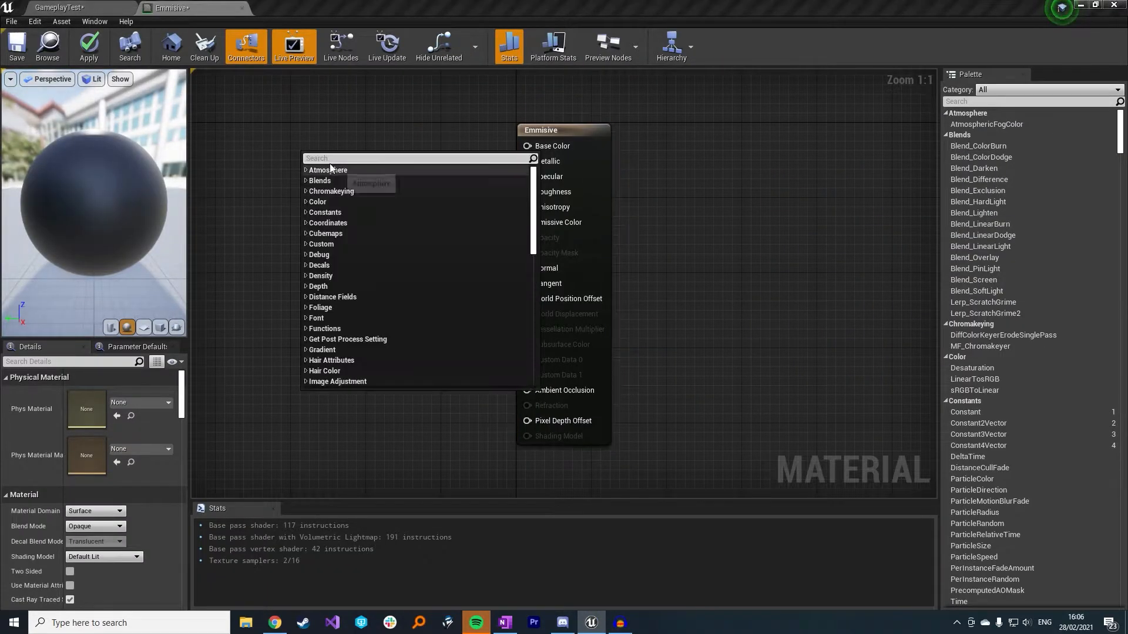
pyautogui.write('vecto')
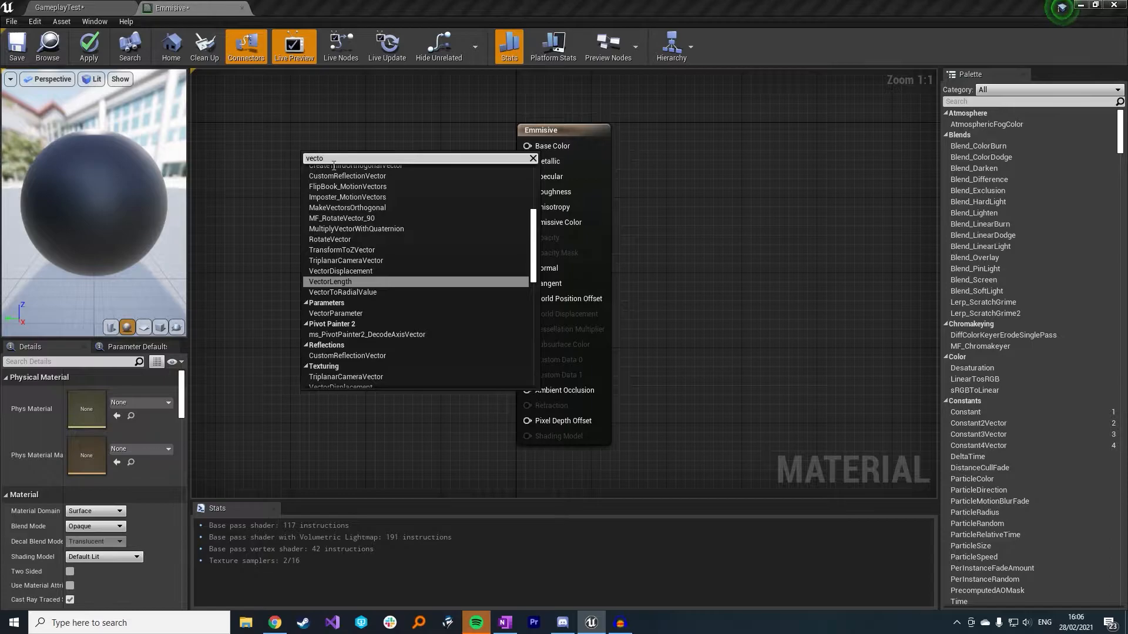
pyautogui.write('rpa')
pyautogui.press('Return')
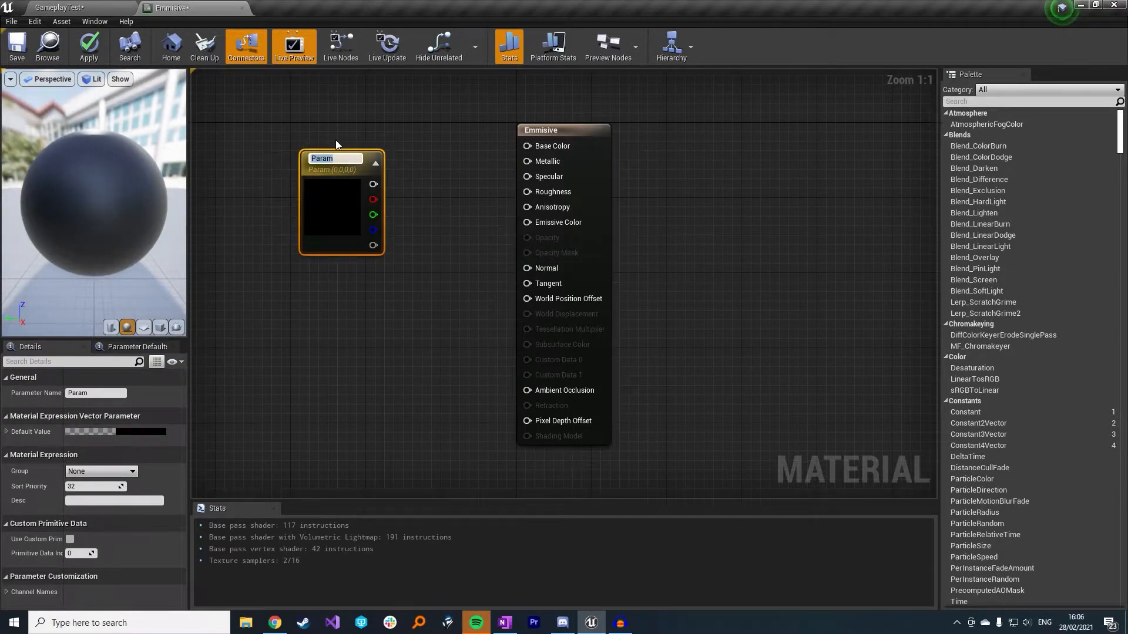
pyautogui.write('ColourEmmisive')
pyautogui.press('Return')
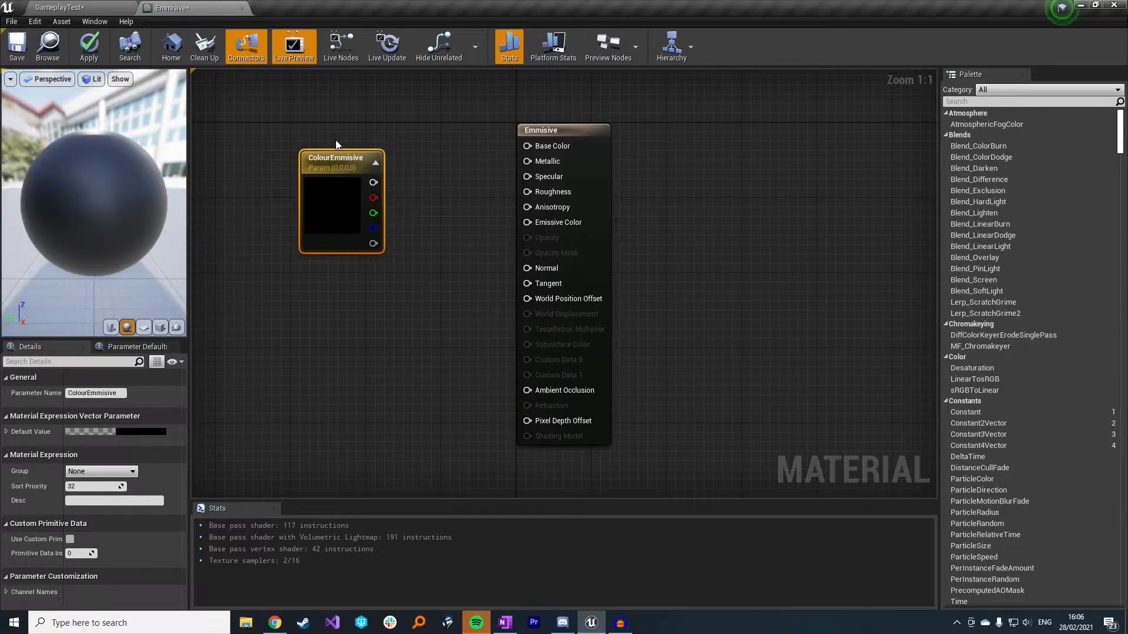
# Set ColourEmmisive's default colour to R 1.0, G 1.0, B 0.83, A 1.0 and connect it to Base Color.
pyautogui.doubleClick(335, 219)
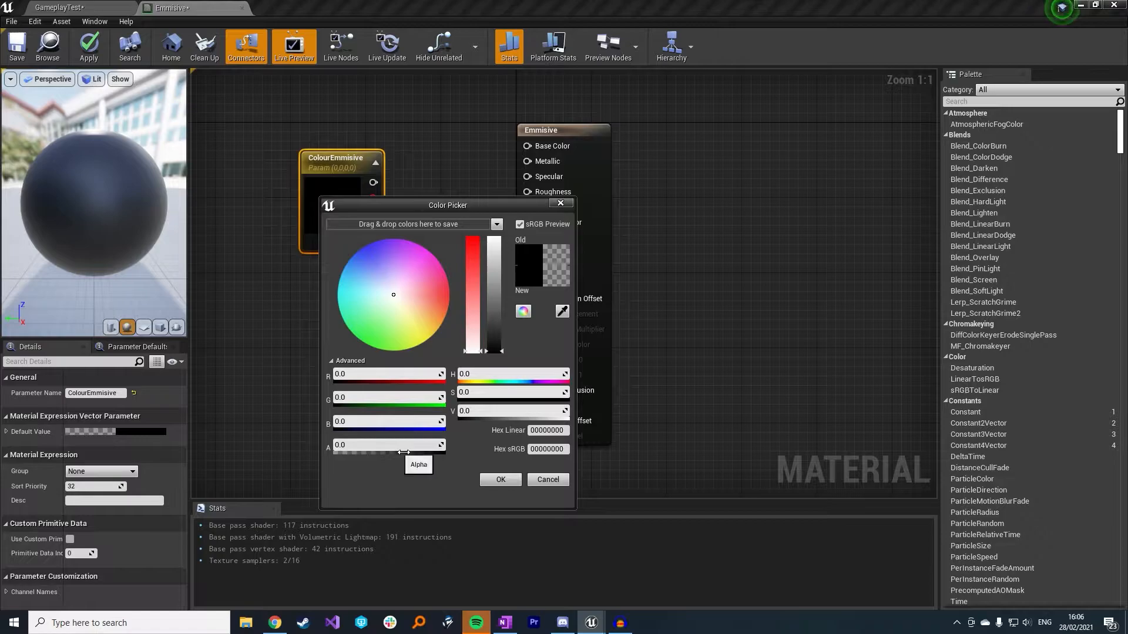
pyautogui.moveTo(403, 451); pyautogui.dragTo(446, 451)
pyautogui.moveTo(370, 376); pyautogui.dragTo(445, 376)
pyautogui.moveTo(367, 399); pyautogui.dragTo(446, 398)
pyautogui.moveTo(370, 423); pyautogui.dragTo(426, 421)
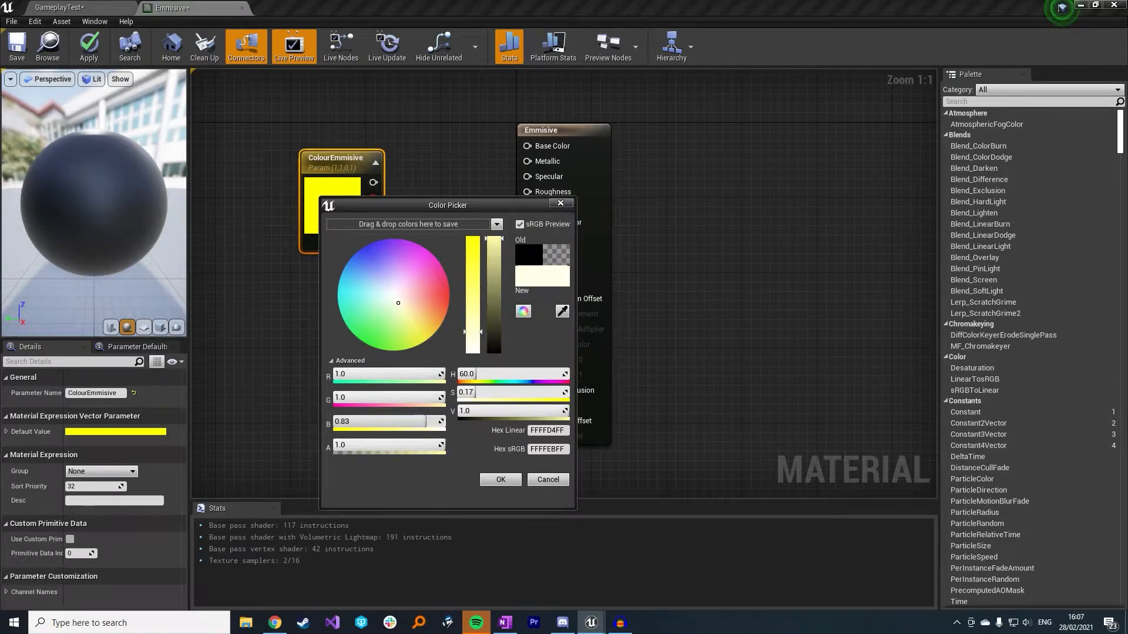
pyautogui.click(500, 479)
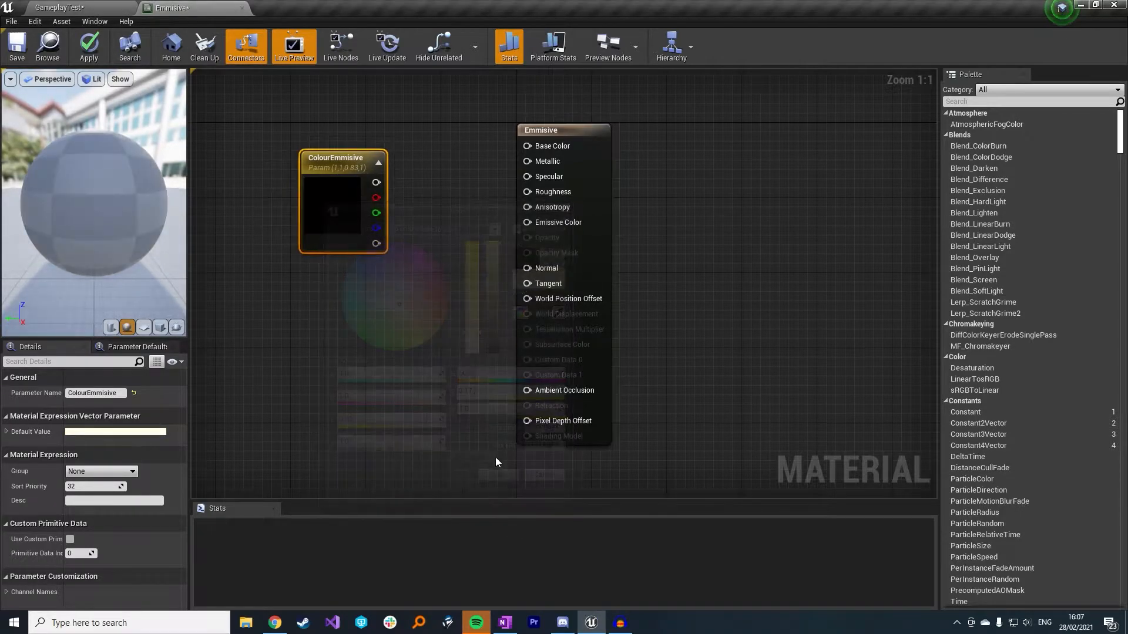
pyautogui.moveTo(329, 158); pyautogui.dragTo(526, 146)
pyautogui.moveTo(343, 141); pyautogui.dragTo(339, 130)
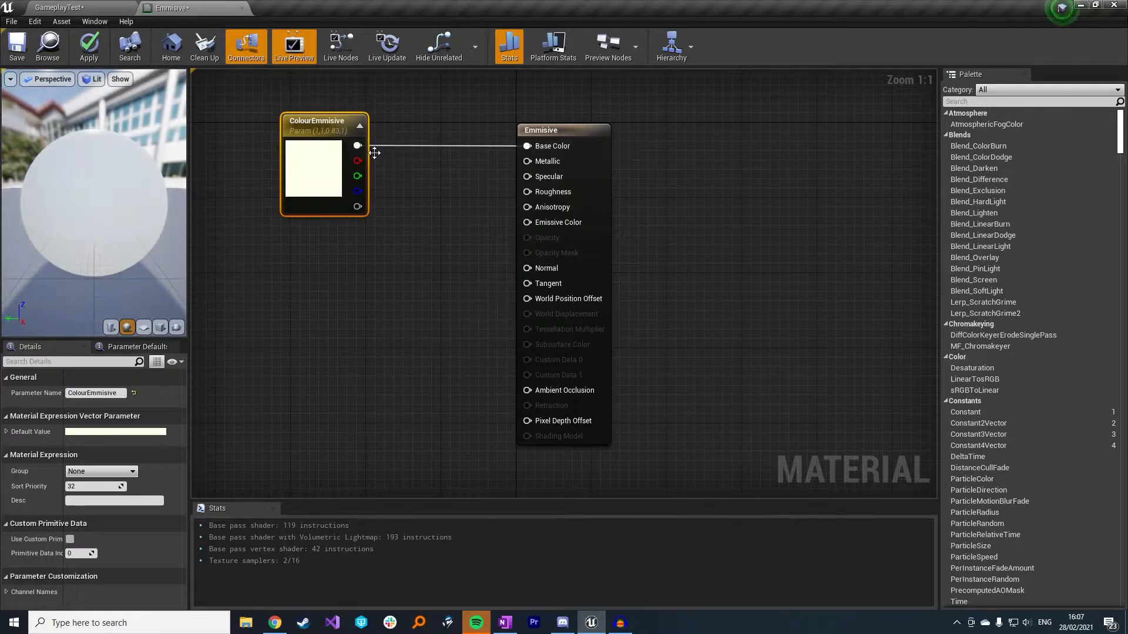
# Add a scalar parameter named Multiplier and place it below the ColourEmmisive node.
pyautogui.rightClick(332, 320)
pyautogui.write('scalar')
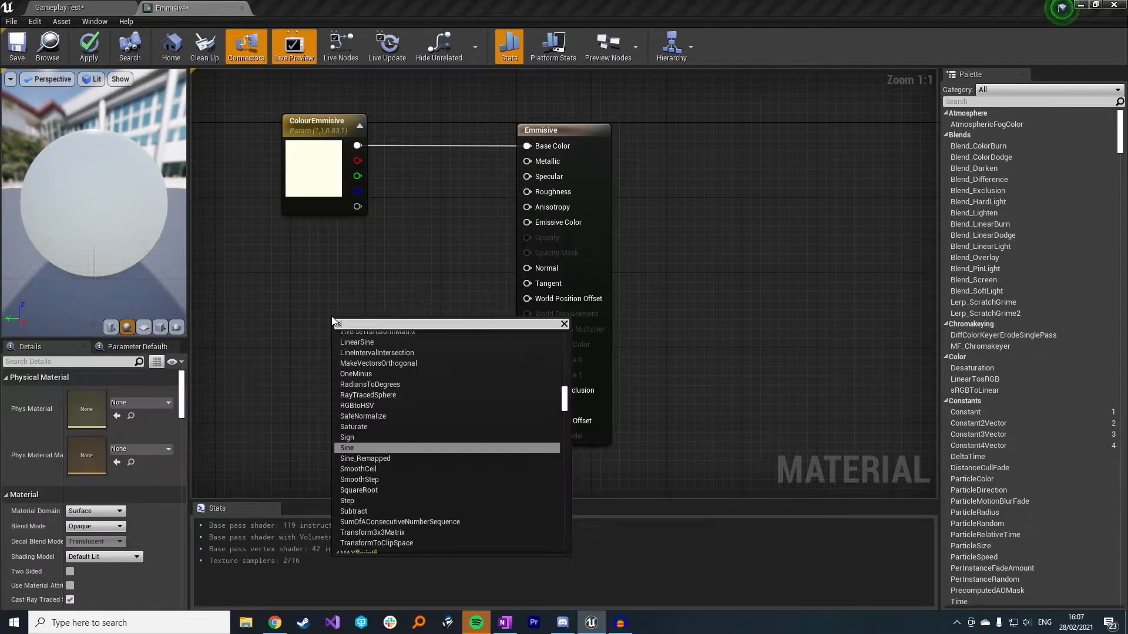
pyautogui.press('Return')
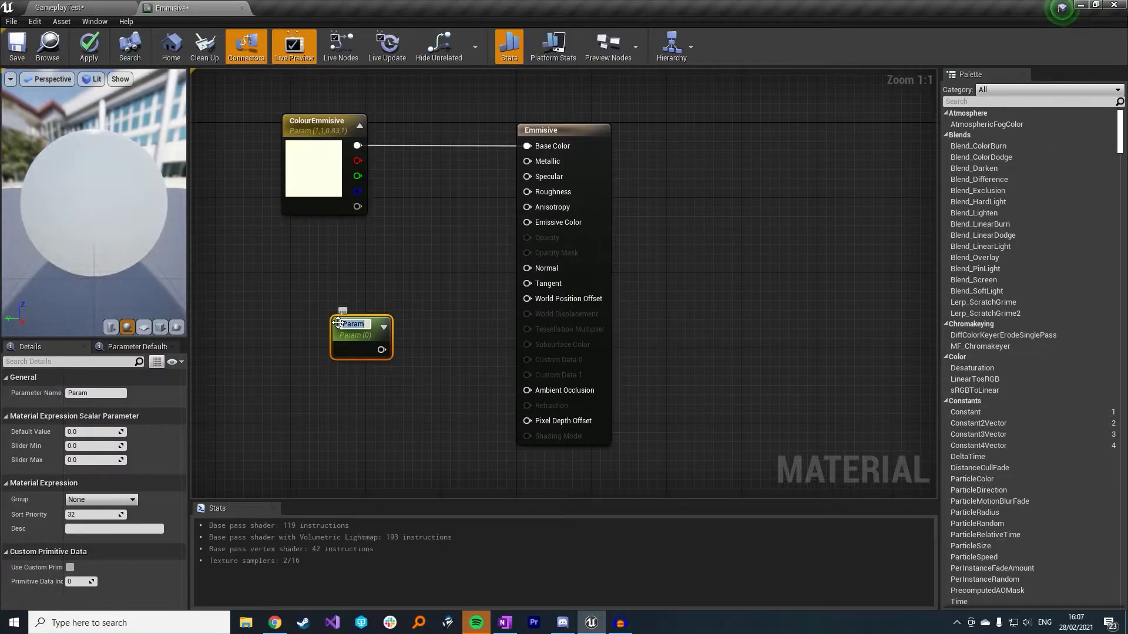
pyautogui.write('Multiplier')
pyautogui.press('Return')
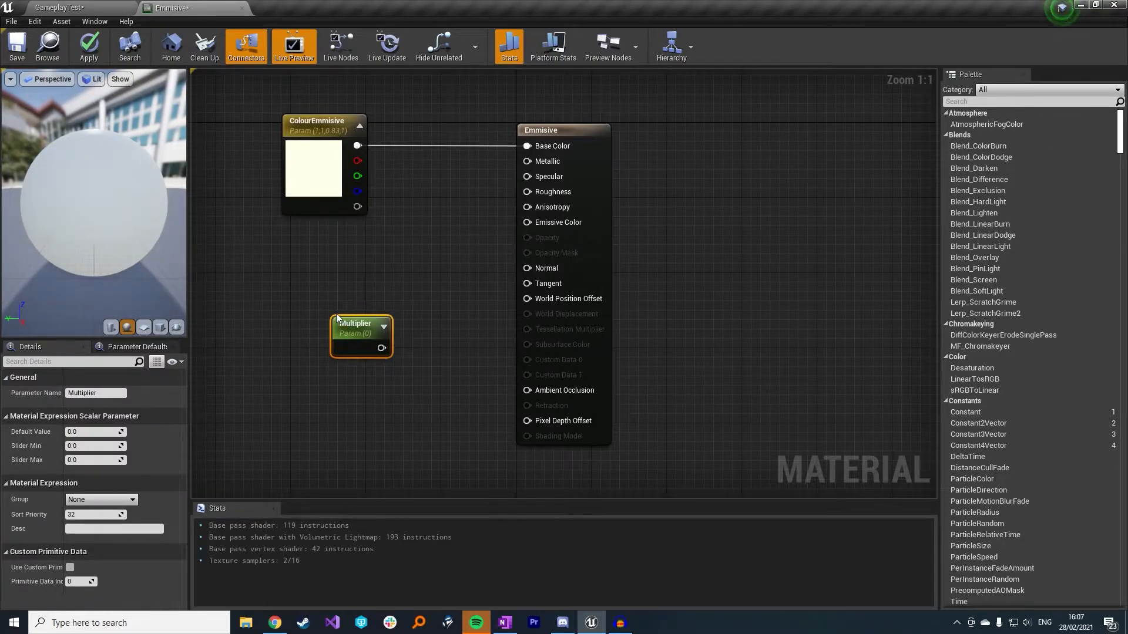
pyautogui.moveTo(338, 318); pyautogui.dragTo(280, 304)
# Set the Multiplier parameter's default value to 10.
pyautogui.doubleClick(281, 305)
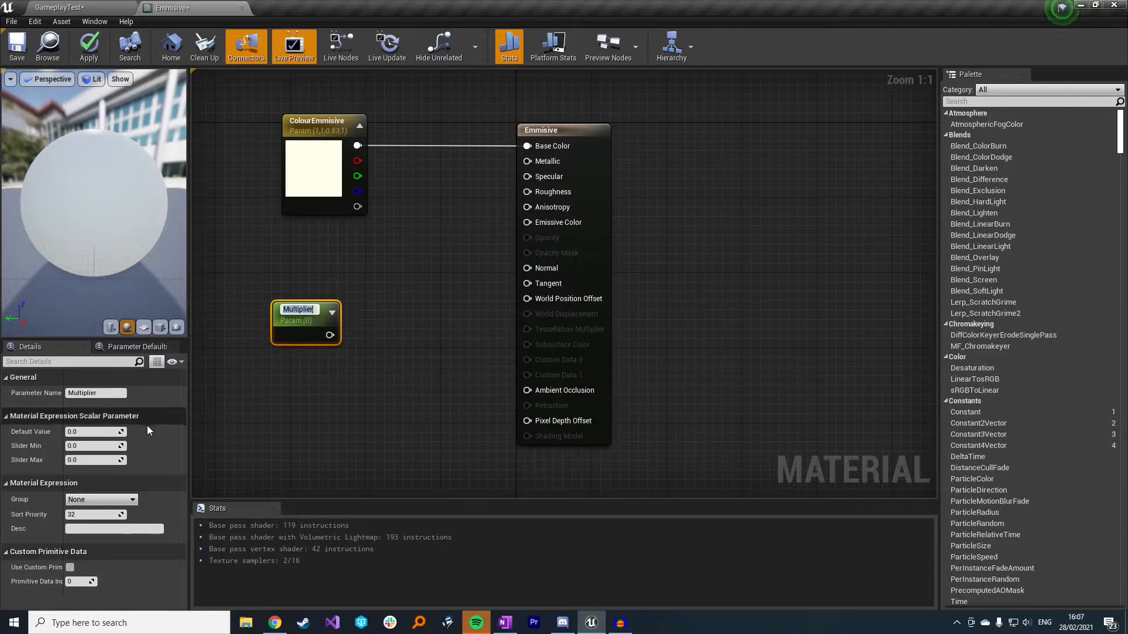
pyautogui.press('Return')
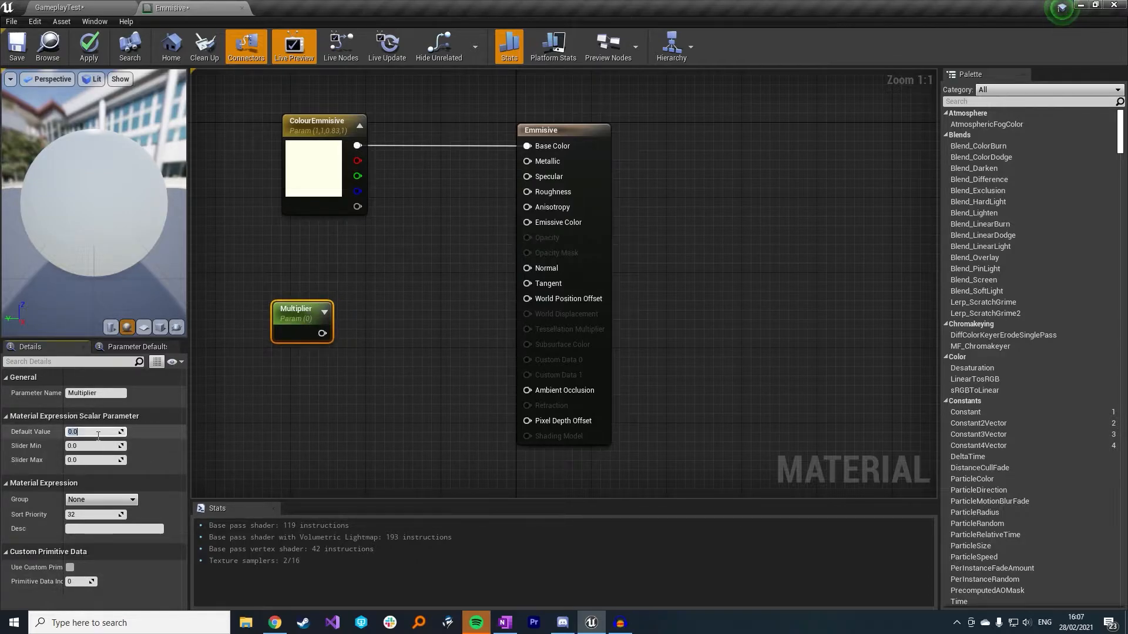
pyautogui.press('Return')
pyautogui.moveTo(326, 333); pyautogui.dragTo(403, 295)
pyautogui.click(403, 211)
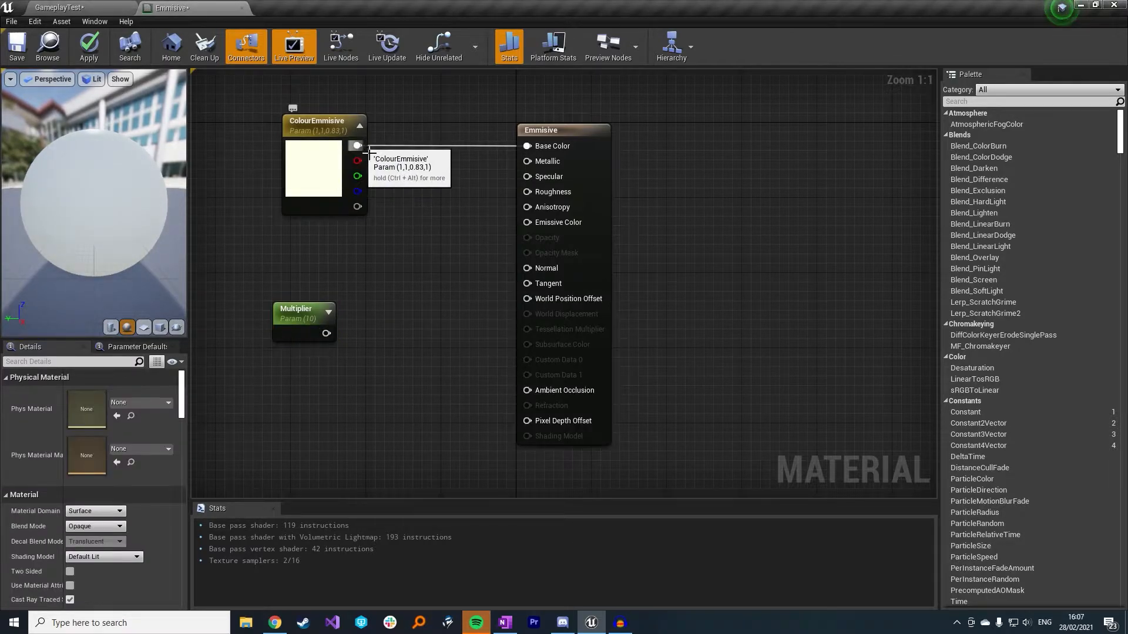
# Add a Multiply node combining ColourEmmisive and Multiplier, connect it to Emissive Color, and save the material.
pyautogui.moveTo(357, 146); pyautogui.dragTo(437, 240)
pyautogui.write('multiply')
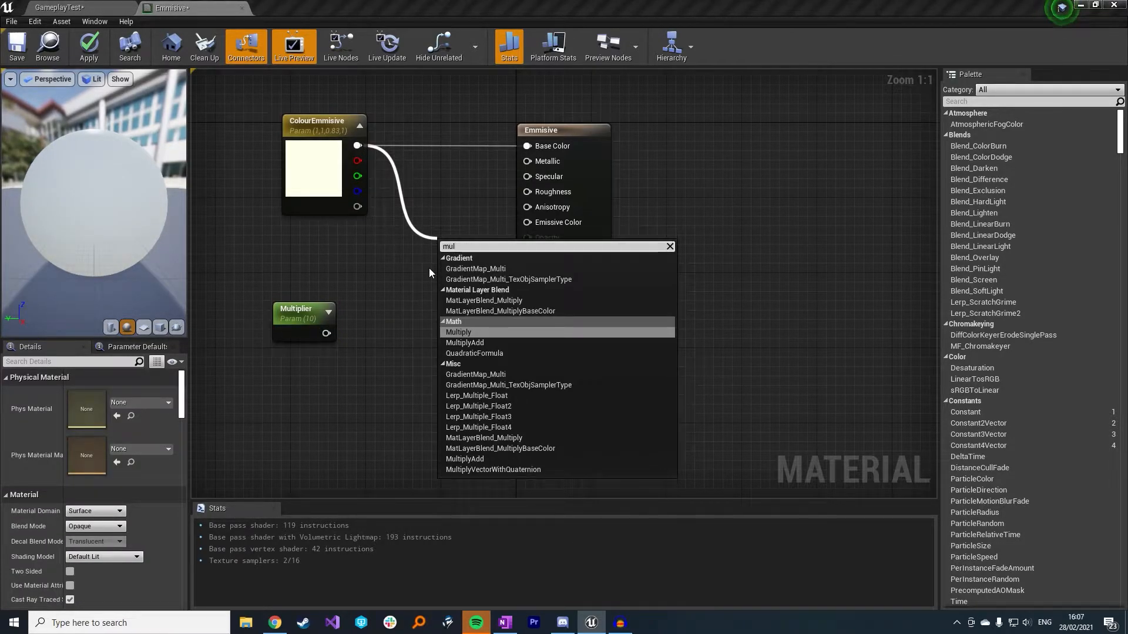
pyautogui.press('Return')
pyautogui.moveTo(458, 251); pyautogui.dragTo(415, 240)
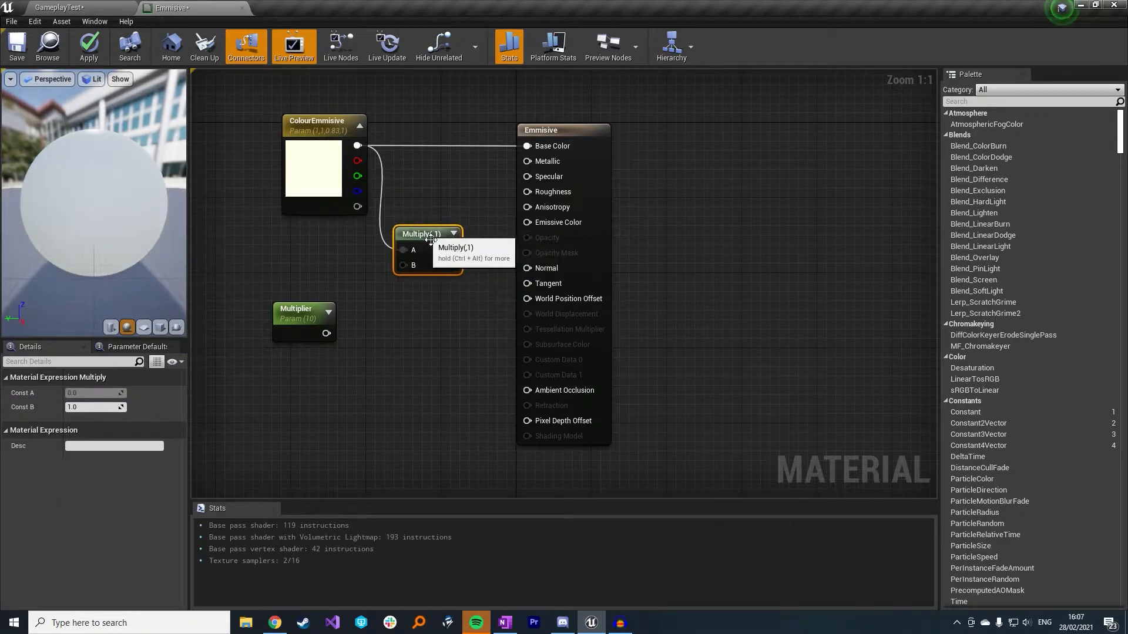
pyautogui.moveTo(318, 334); pyautogui.dragTo(546, 225)
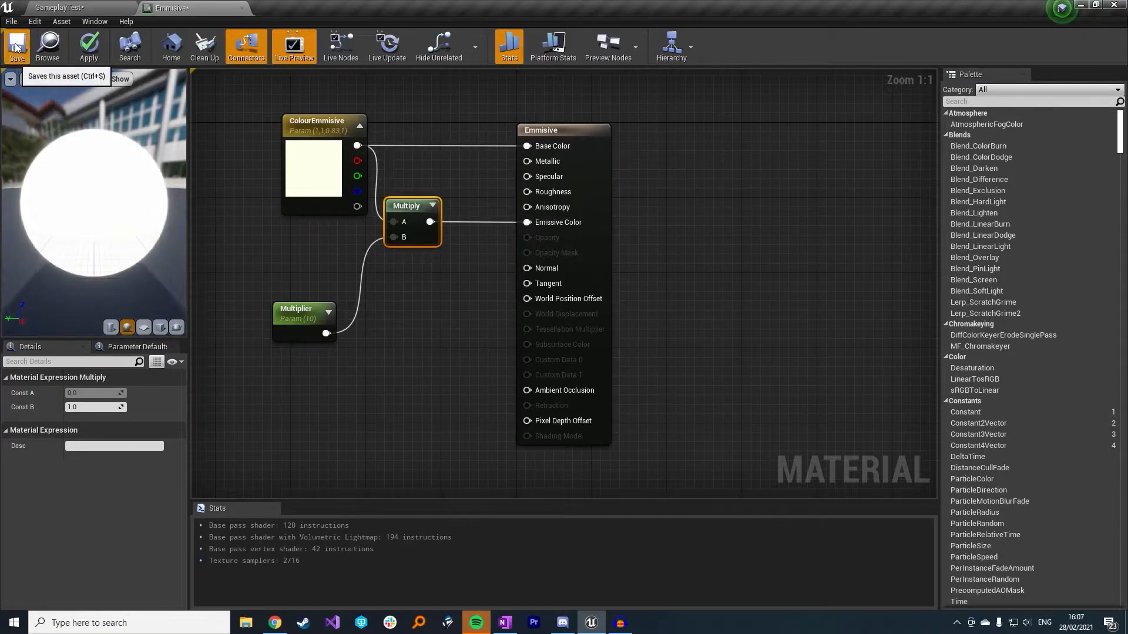
pyautogui.hotkey('ctrl', 's')
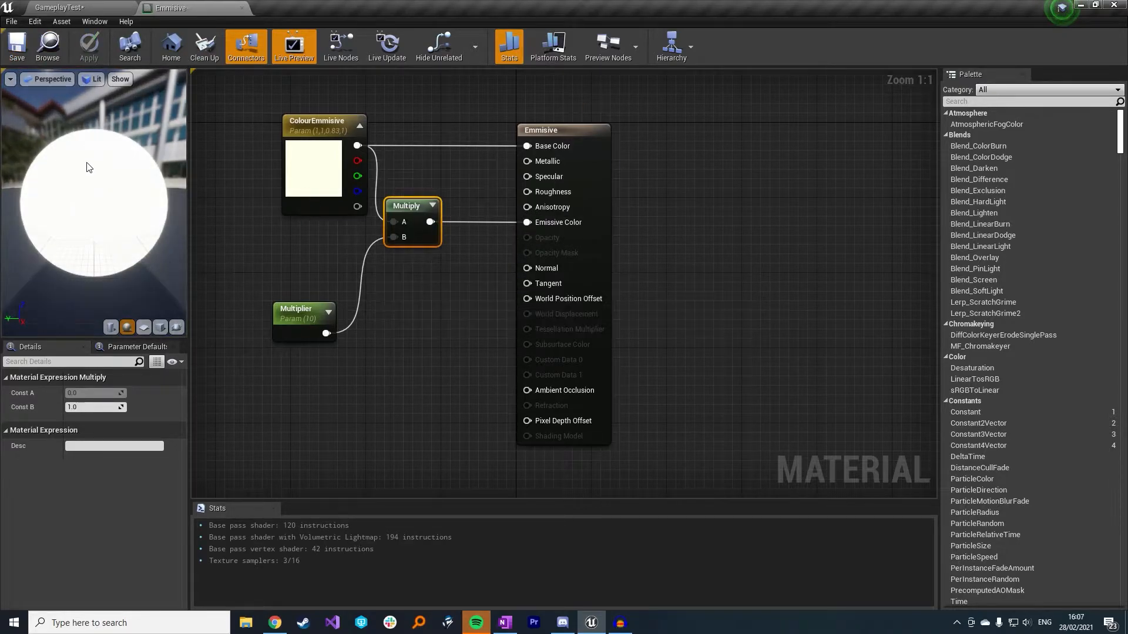
# Set the Multiplier parameter's default value to 50 and save the material.
pyautogui.click(298, 322)
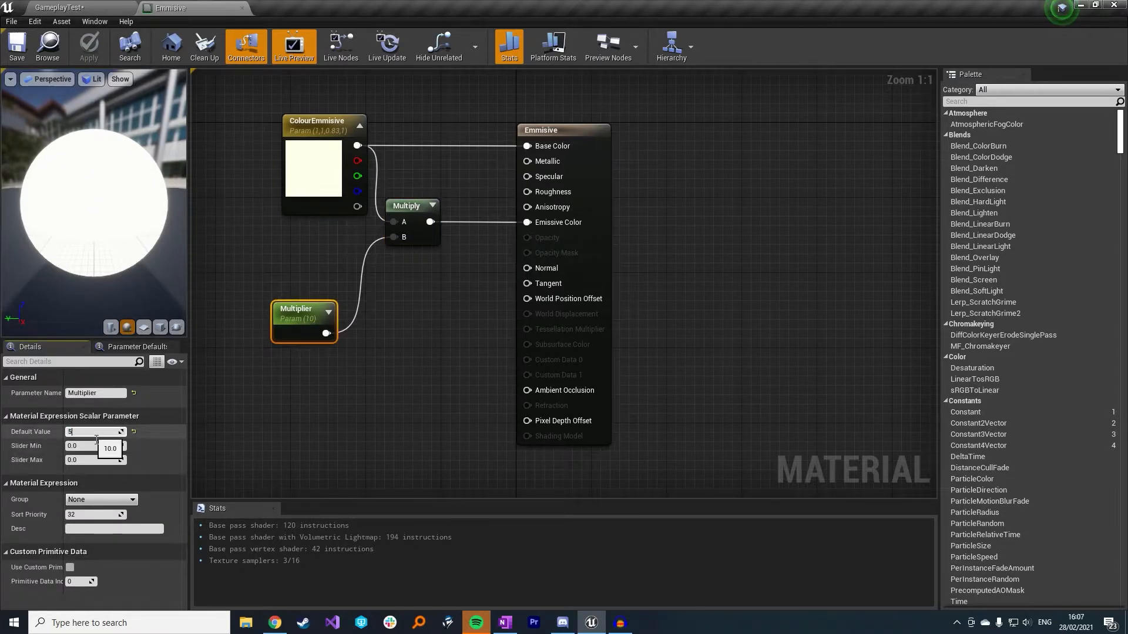
pyautogui.press('Return')
pyautogui.click(15, 62)
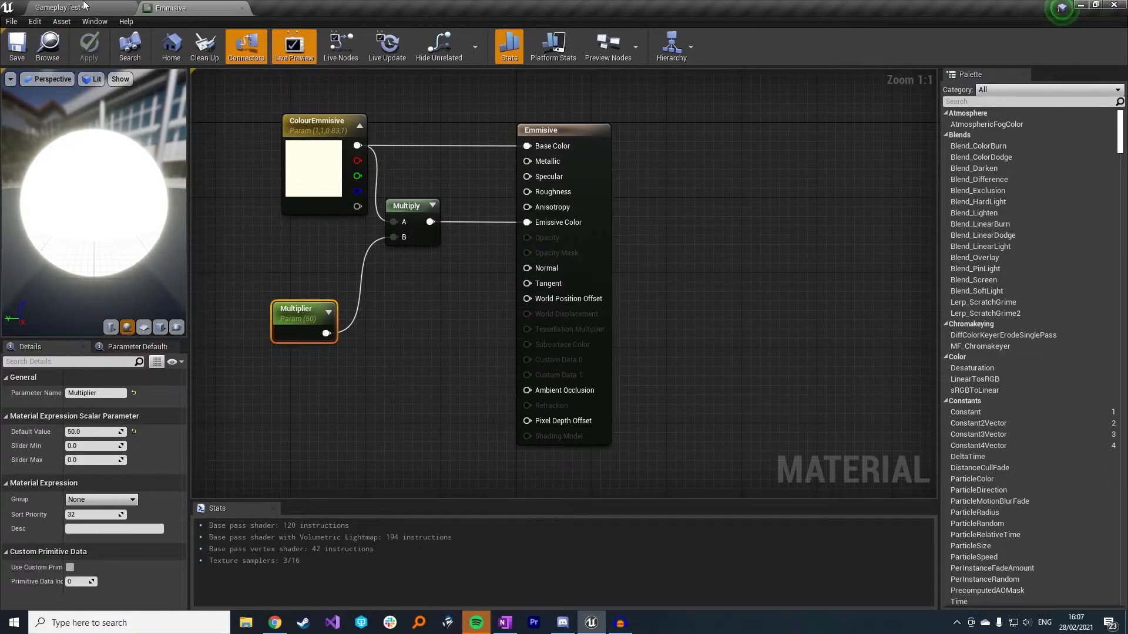
# Save the GameplayTest level and create an Actor blueprint named WallMirrorLight_BP in the Testing folder.
pyautogui.click(83, 7)
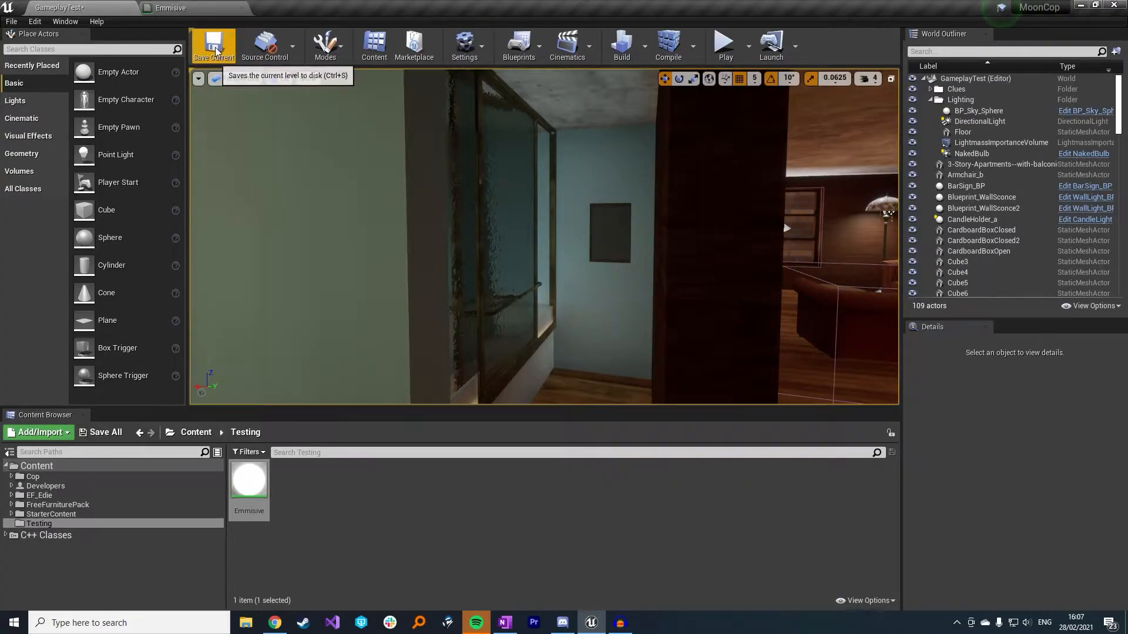
pyautogui.click(316, 581)
pyautogui.rightClick(314, 491)
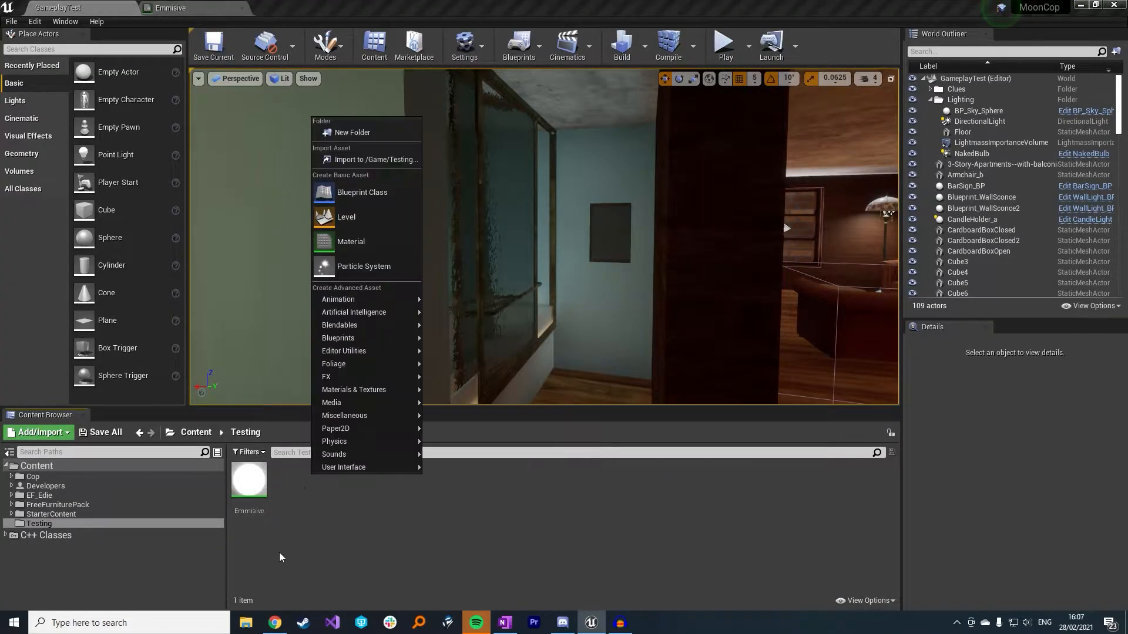
pyautogui.click(365, 198)
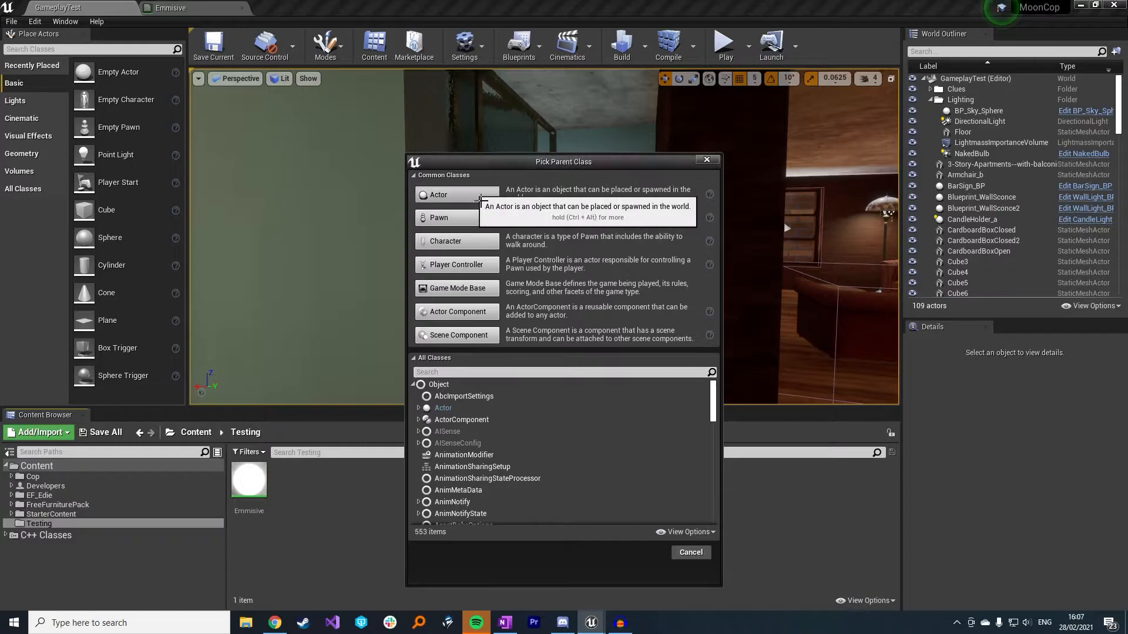
pyautogui.click(471, 192)
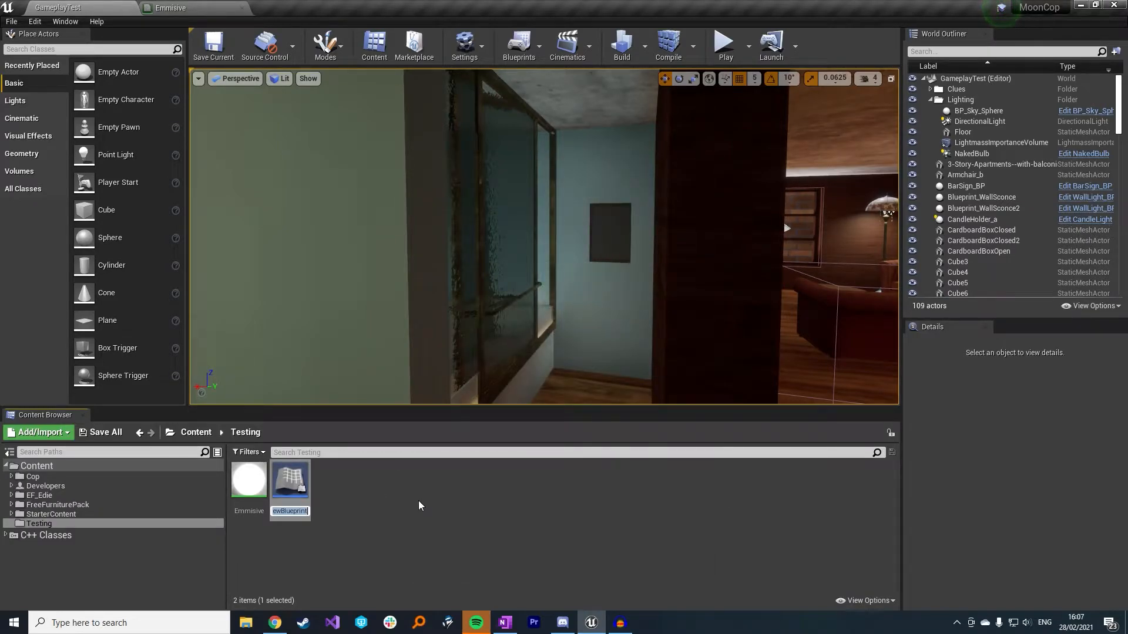
pyautogui.write('WallMir')
pyautogui.write('rorLight')
pyautogui.write('_BP')
pyautogui.press('Return')
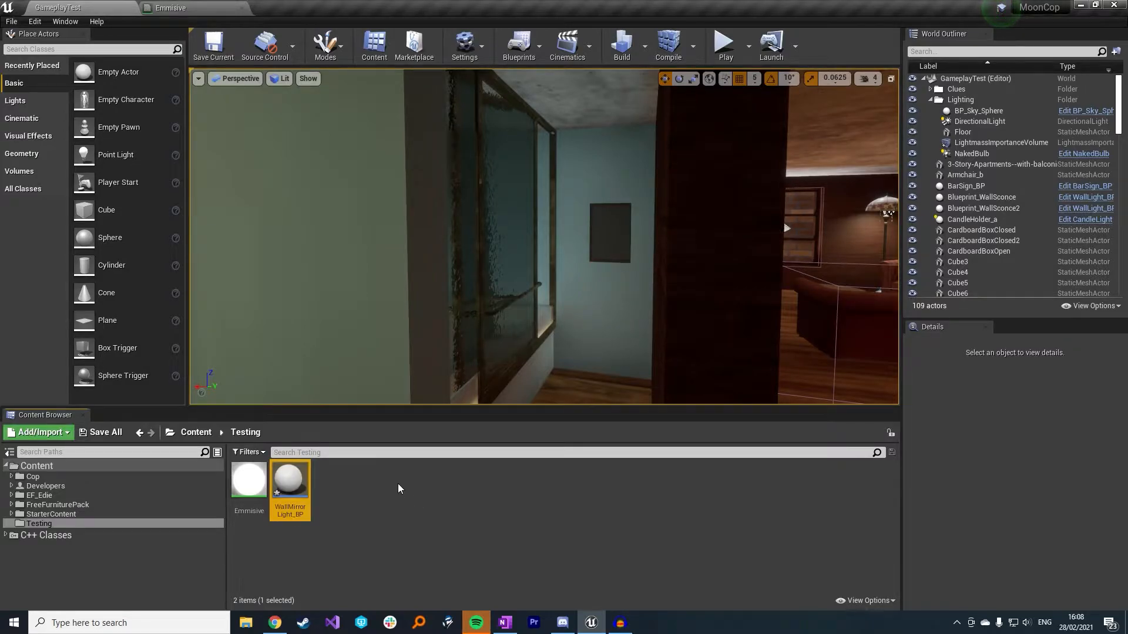
# Open the WallMirrorLight_BP blueprint and add a cube component named re.
pyautogui.doubleClick(296, 486)
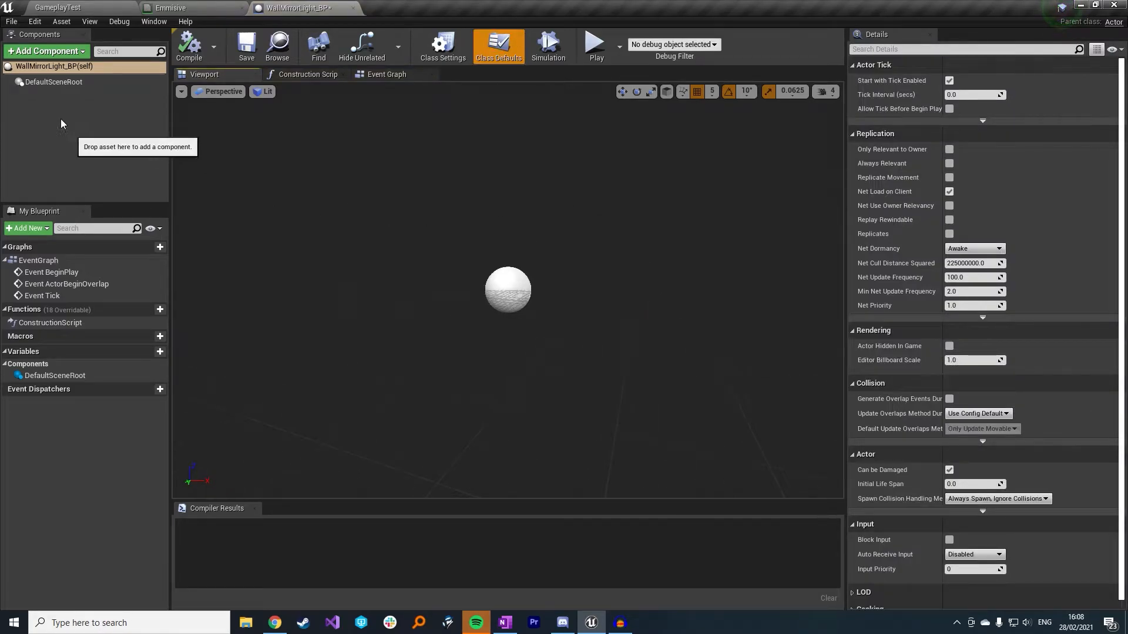
pyautogui.click(37, 53)
pyautogui.write('cube')
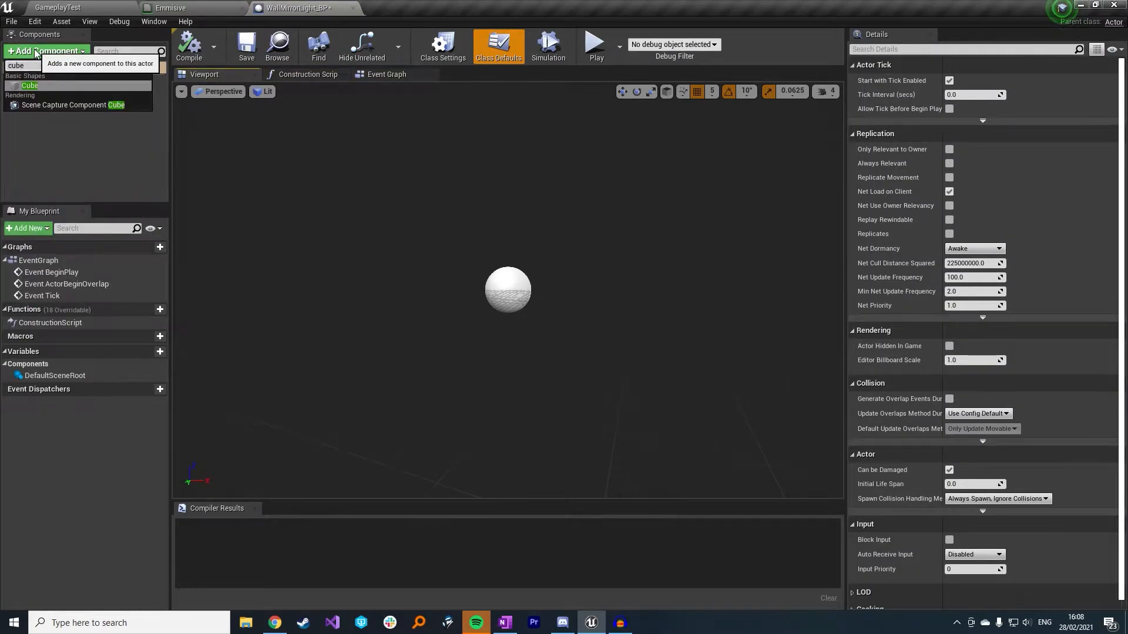
pyautogui.click(65, 86)
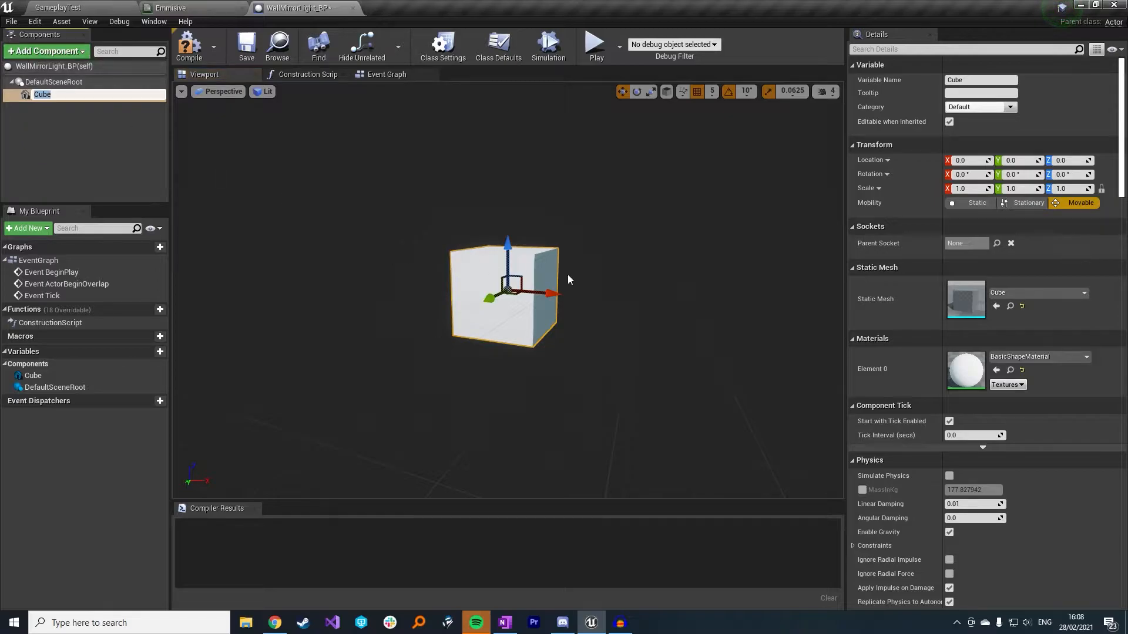
pyautogui.write('re')
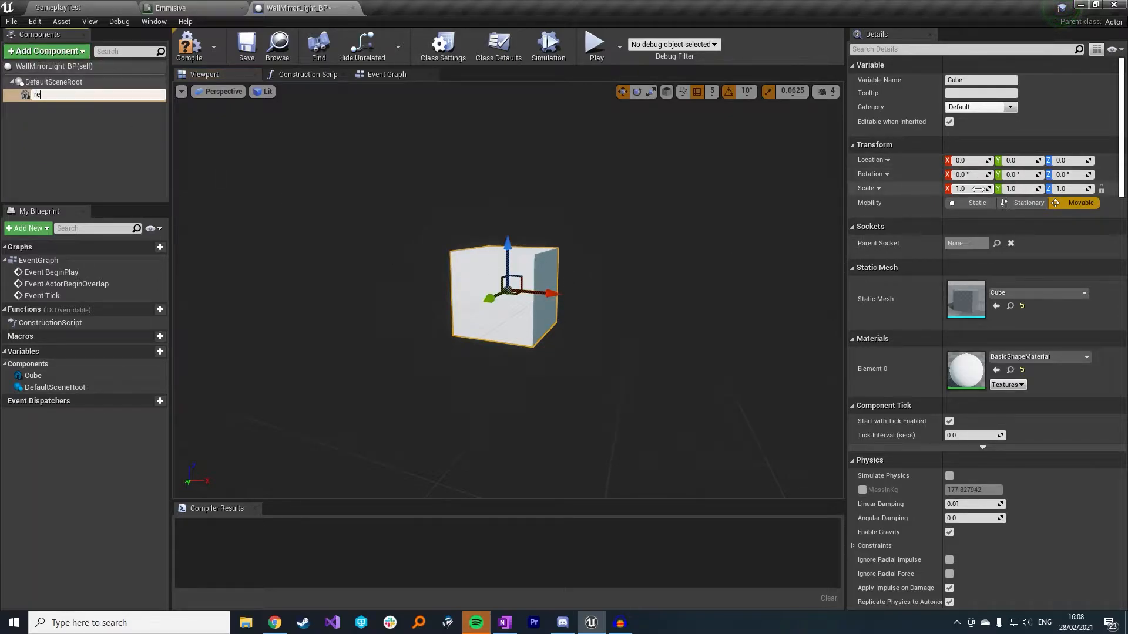
pyautogui.press('Return')
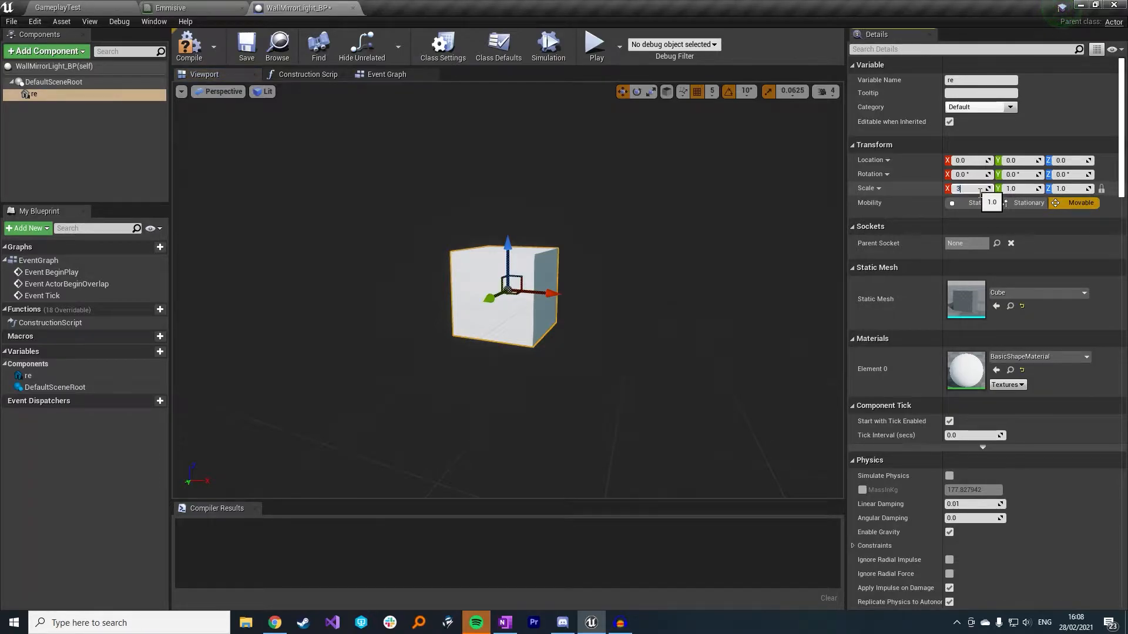
# Scale the re cube non-uniformly to X 3, Y 1 and Z 1.
pyautogui.click(1101, 189)
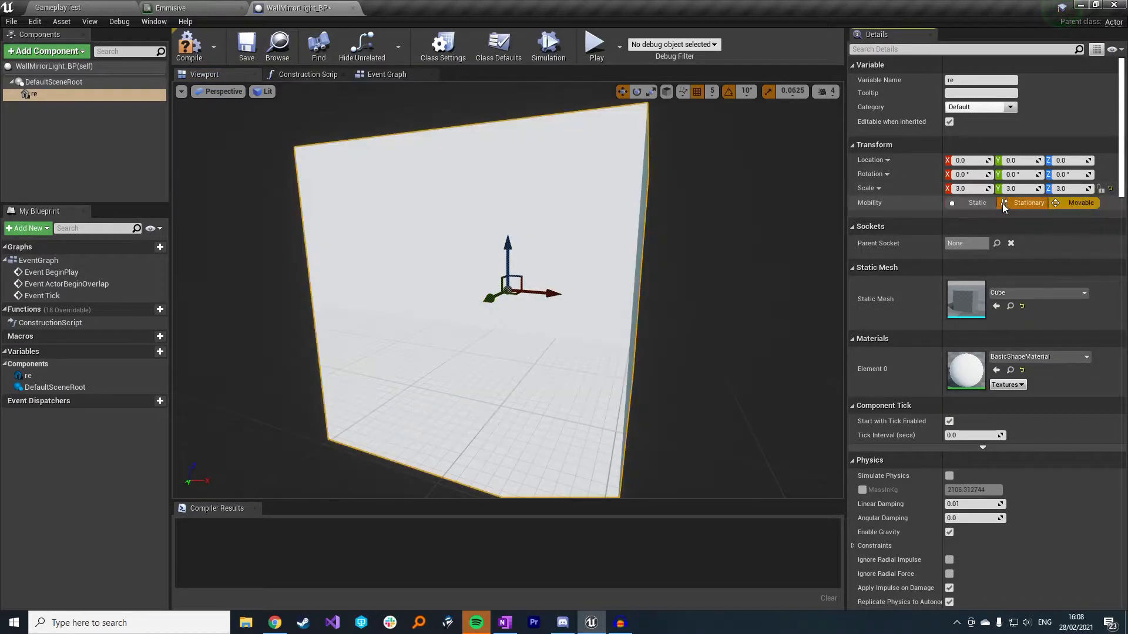
pyautogui.click(1033, 190)
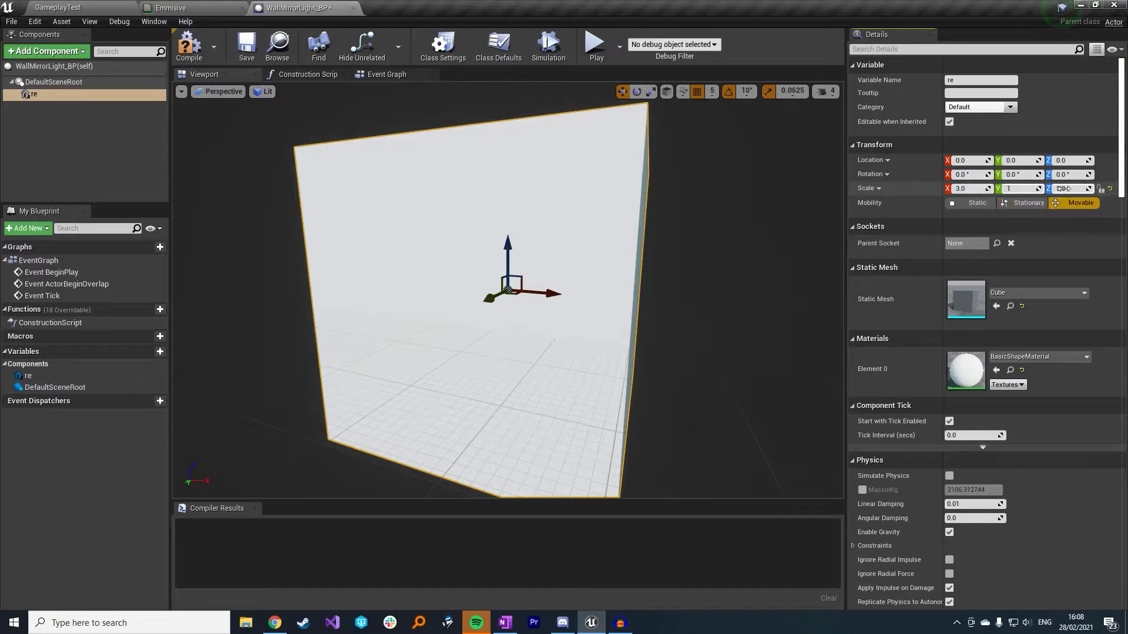
pyautogui.press('Return')
pyautogui.press('Return')
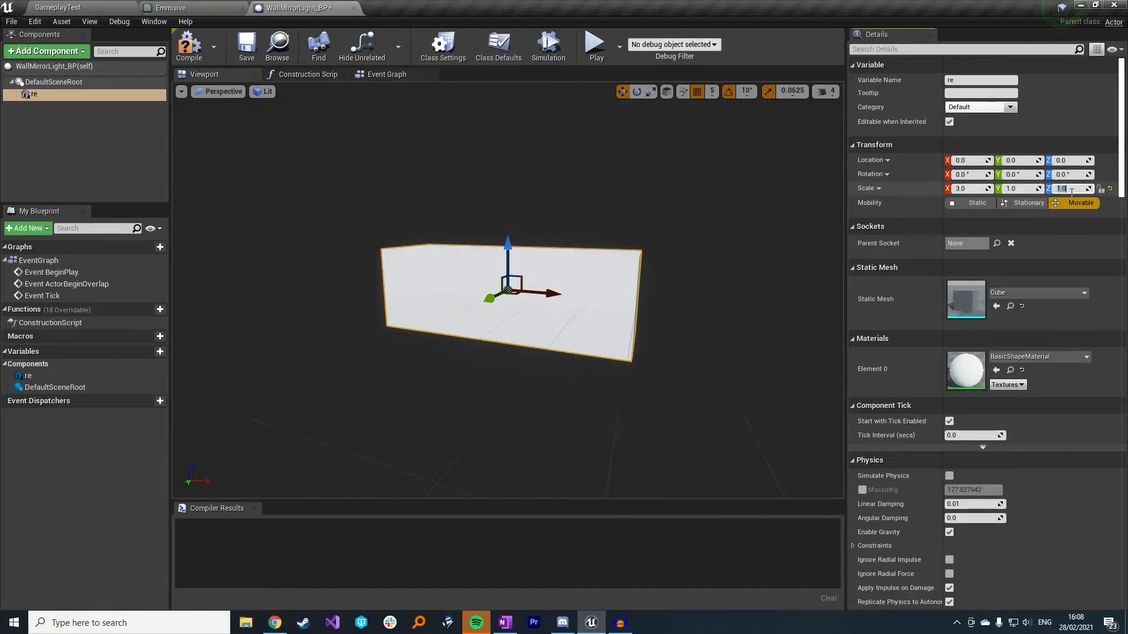
pyautogui.moveTo(588, 217)
pyautogui.mouseDown(button='right')
pyautogui.moveTo(458, 211)
pyautogui.moveTo(570, 213)
pyautogui.mouseUp(button='right')
# Assign the Emmisive material to the re cube, and compile and save the blueprint.
pyautogui.click(1023, 357)
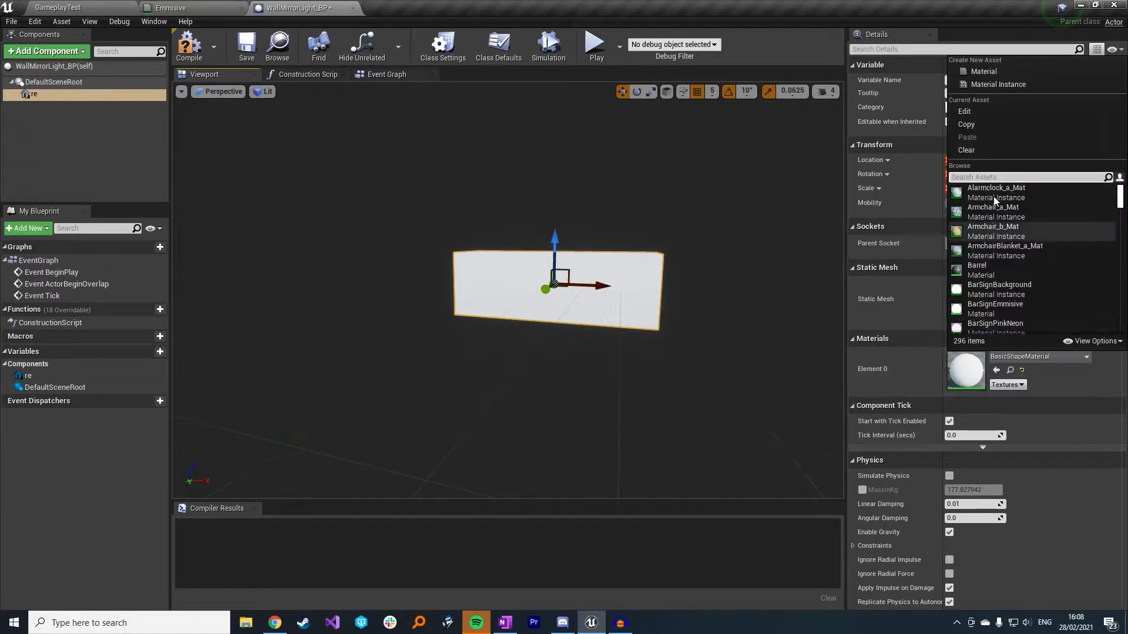
pyautogui.write('emmis')
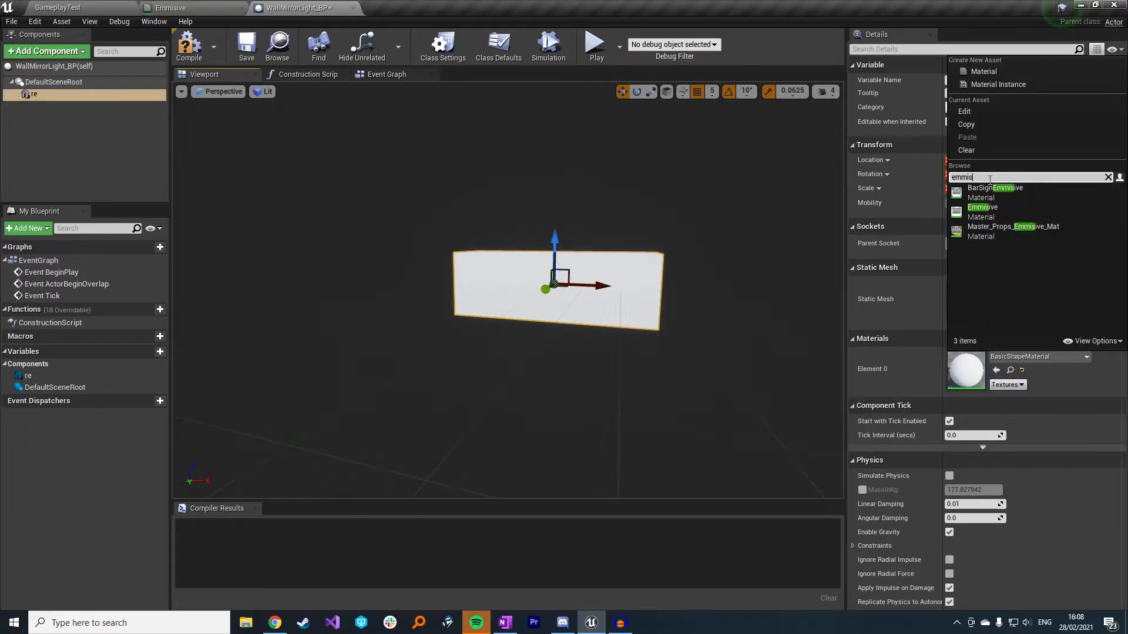
pyautogui.click(1007, 213)
pyautogui.moveTo(538, 161)
pyautogui.mouseDown(button='right')
pyautogui.moveTo(572, 167)
pyautogui.moveTo(538, 161)
pyautogui.mouseUp(button='right')
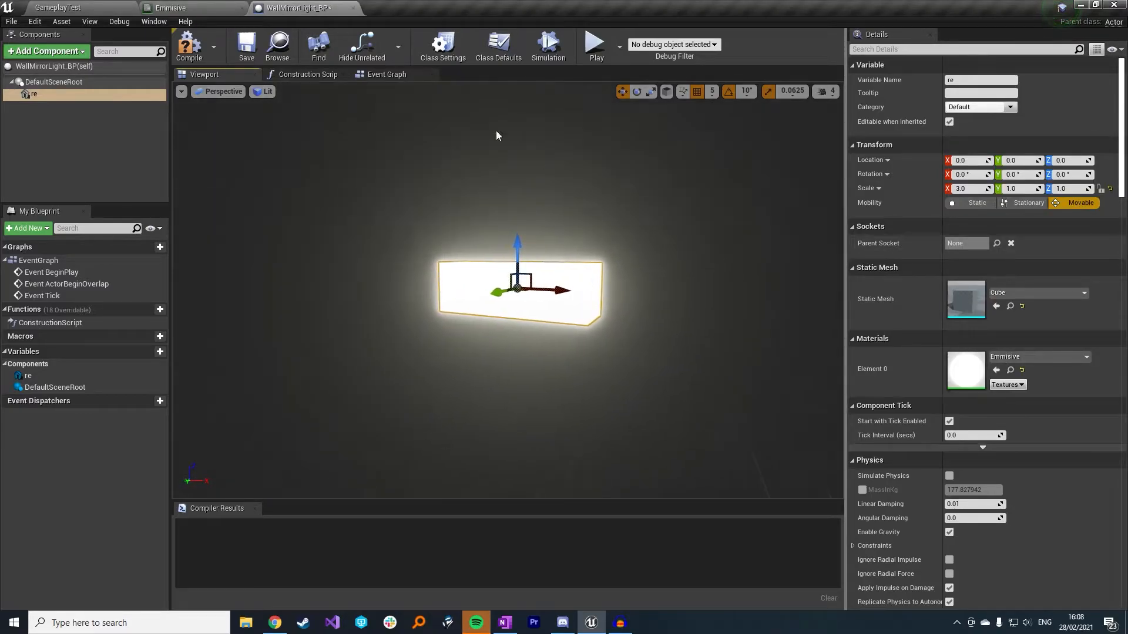
pyautogui.click(190, 47)
pyautogui.click(247, 50)
# Place a WallMirrorLight_BP instance on the bathroom mirror wall in the GameplayTest level.
pyautogui.click(97, 6)
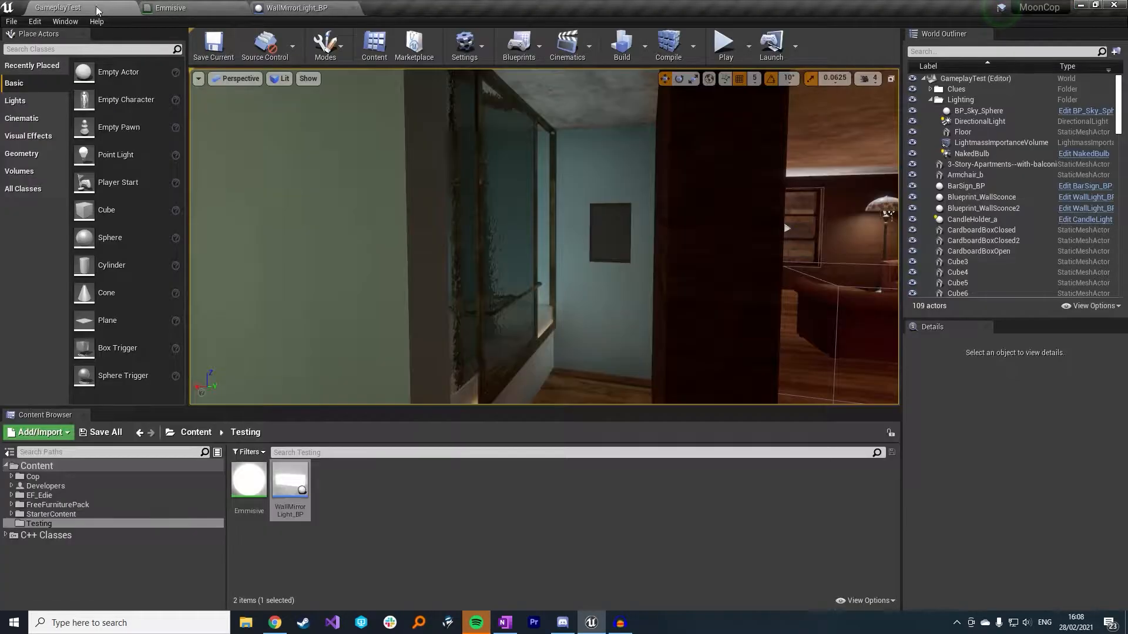
pyautogui.moveTo(290, 479); pyautogui.dragTo(611, 204)
pyautogui.moveTo(611, 204); pyautogui.dragTo(640, 196, button='right')
# In WallMirrorLight_BP, scale re proportionally to 0.75, 0.25, 0.25, make it the root component, and compile and save.
pyautogui.click(296, 8)
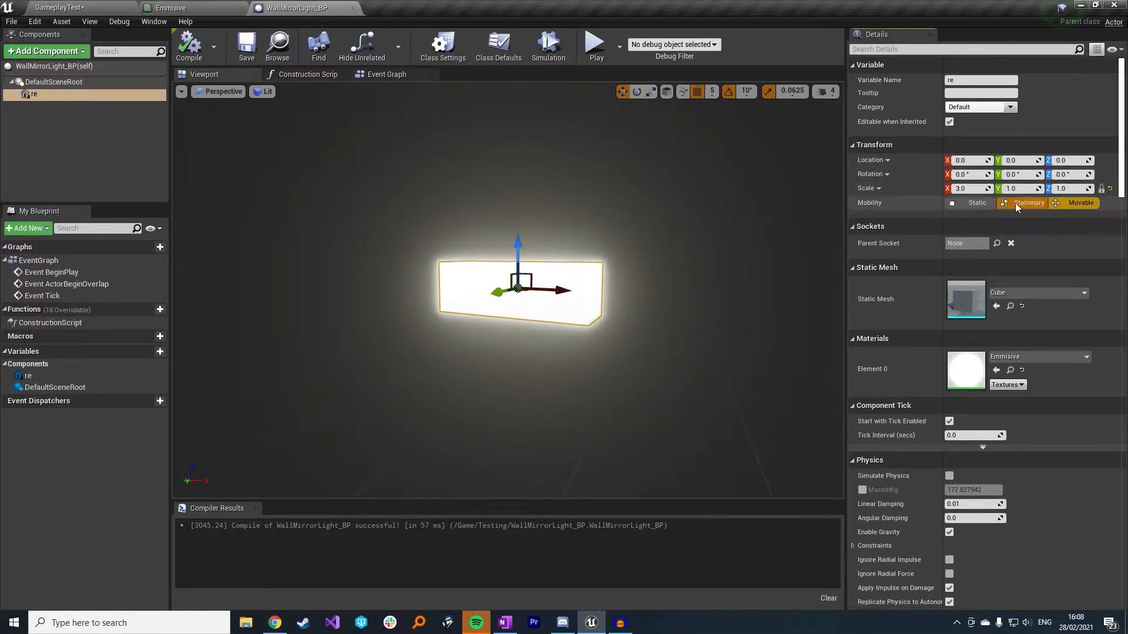
pyautogui.click(1028, 189)
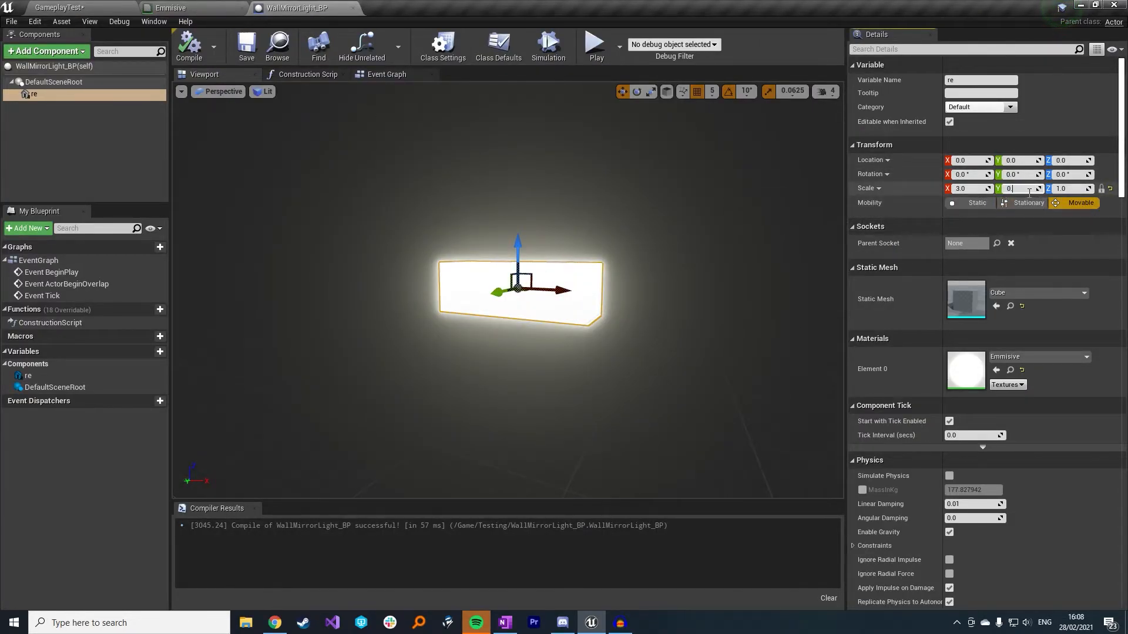
pyautogui.press('Return')
pyautogui.click(189, 47)
pyautogui.moveTo(34, 94); pyautogui.dragTo(73, 83)
pyautogui.click(247, 46)
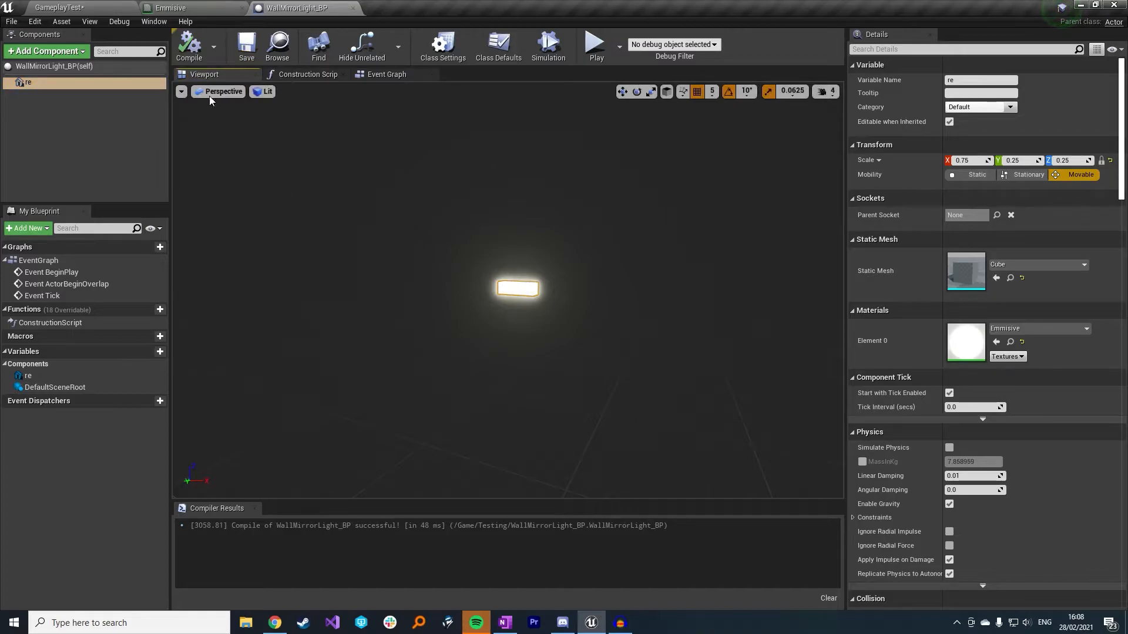
# Back in the GameplayTest level, move the WallMirrorLight_BP instance sideways to line it up above the mirror.
pyautogui.click(59, 8)
pyautogui.press('f')
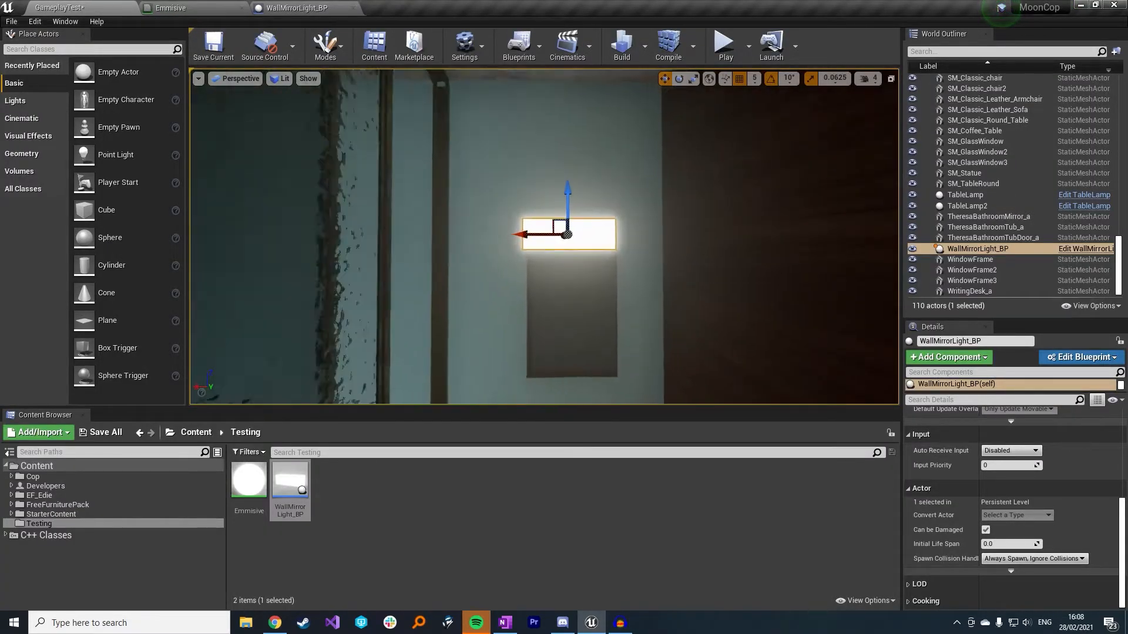
pyautogui.moveTo(550, 287); pyautogui.dragTo(531, 282, button='right')
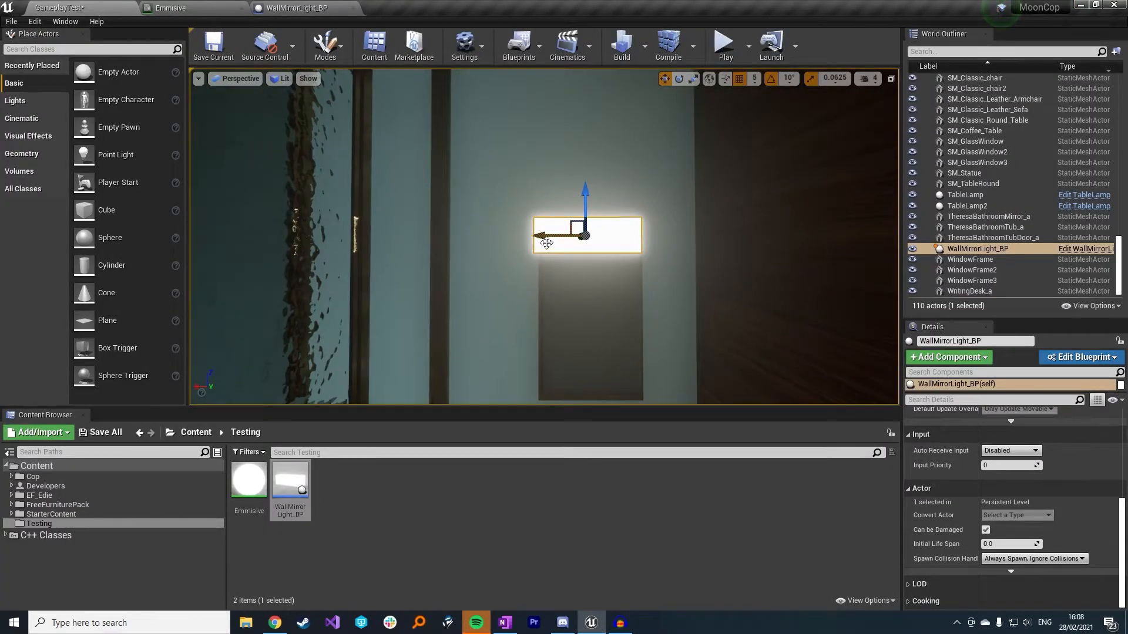
pyautogui.moveTo(546, 244); pyautogui.dragTo(543, 235)
pyautogui.moveTo(552, 243)
pyautogui.mouseDown(button='right')
pyautogui.moveTo(537, 242)
pyautogui.moveTo(563, 244)
pyautogui.mouseUp(button='right')
# Set the grid snap size to 1, nudge the mirror light into finer alignment, and save the level.
pyautogui.click(754, 78)
pyautogui.click(764, 102)
pyautogui.moveTo(500, 238); pyautogui.dragTo(496, 237)
pyautogui.press('s')
pyautogui.moveTo(552, 307)
pyautogui.mouseDown(button='right')
pyautogui.moveTo(563, 297)
pyautogui.moveTo(538, 323)
pyautogui.moveTo(546, 317)
pyautogui.mouseUp(button='right')
pyautogui.press('w')
pyautogui.press('s')
pyautogui.click(213, 45)
# Build only the lighting for the GameplayTest level.
pyautogui.press('d')
pyautogui.moveTo(623, 242); pyautogui.dragTo(632, 221, button='right')
pyautogui.press('a')
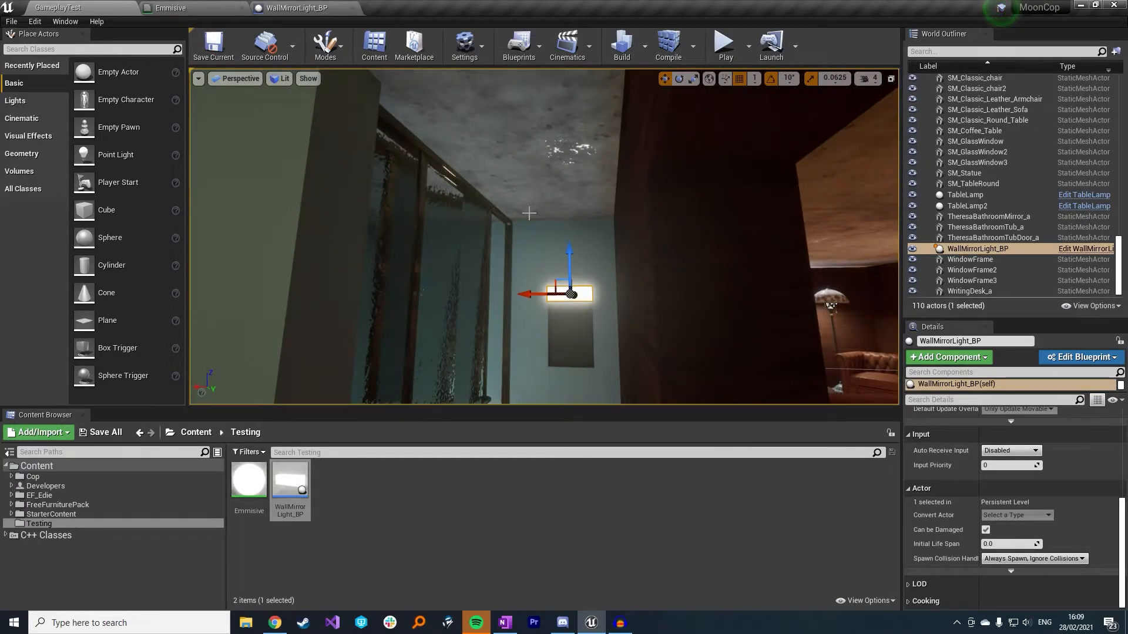
pyautogui.moveTo(557, 266); pyautogui.dragTo(563, 220, button='right')
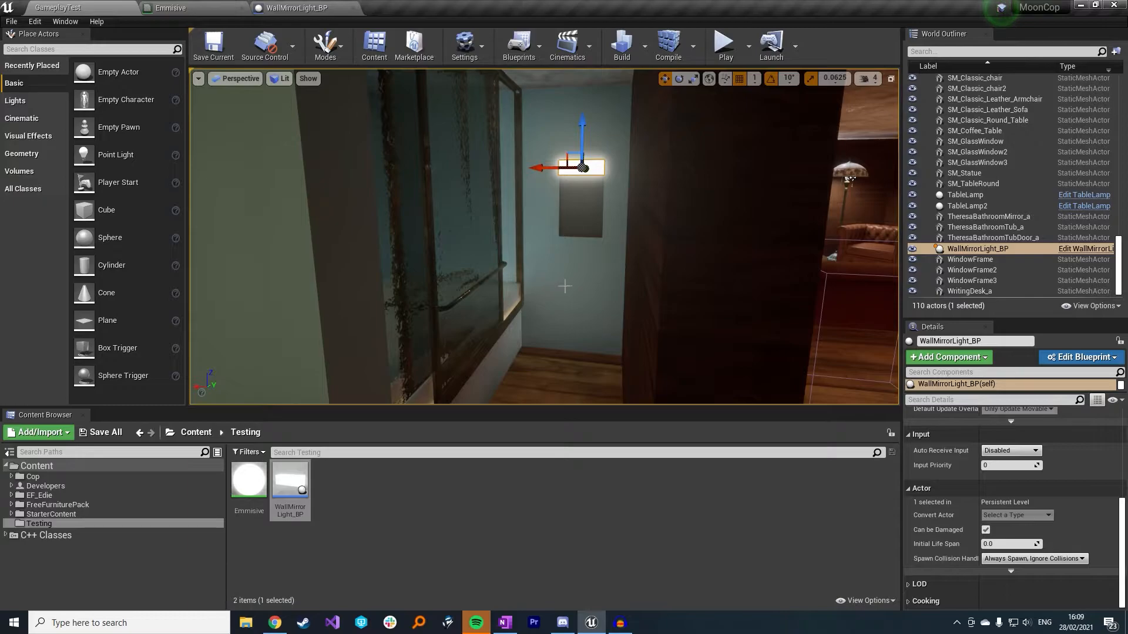
pyautogui.scroll(-4, 583, 262)
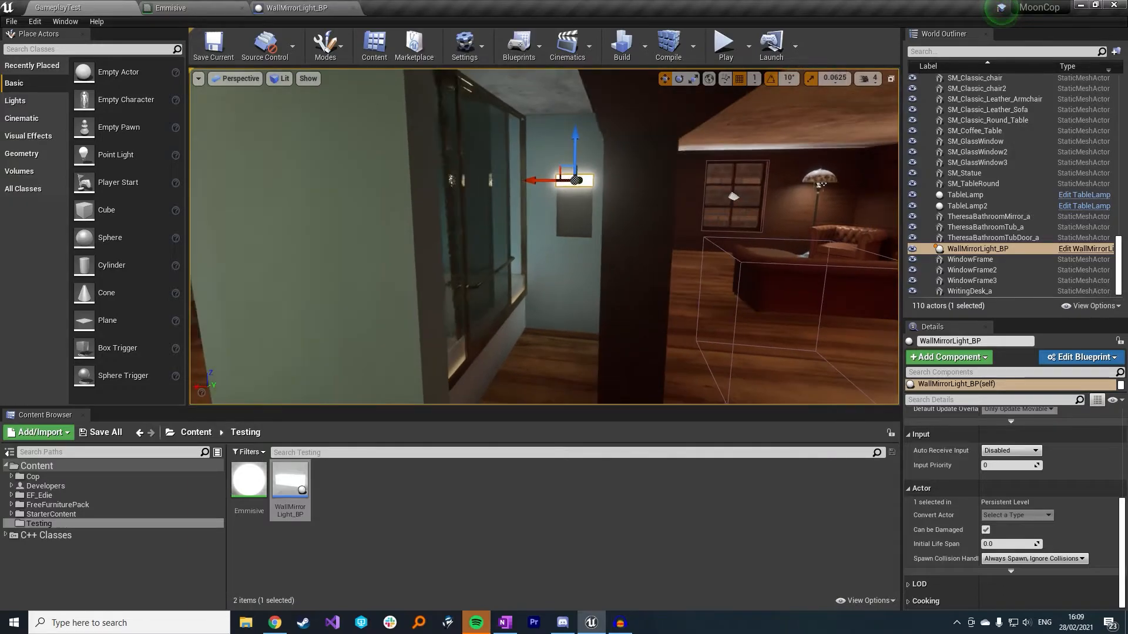
pyautogui.click(647, 44)
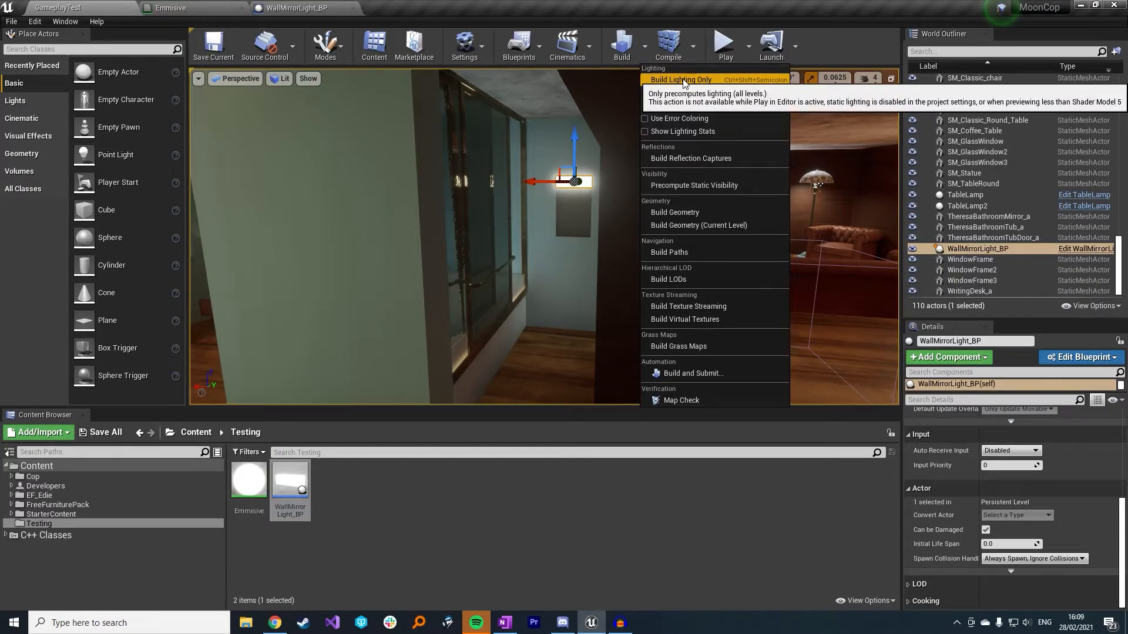
pyautogui.click(683, 83)
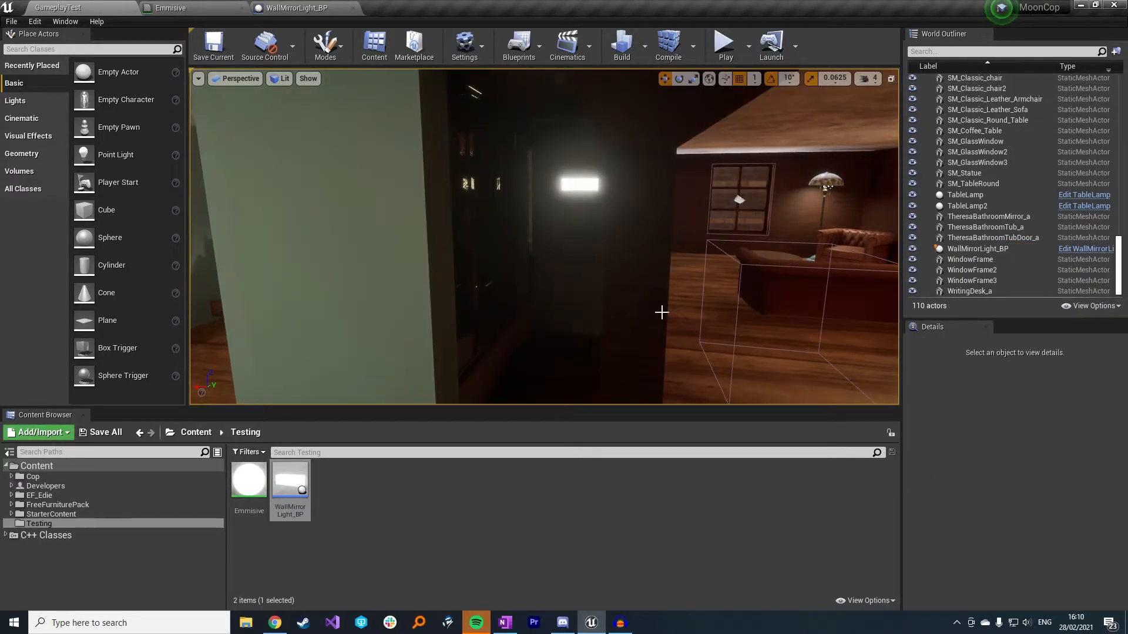
# Reopen WallMirrorLight_BP, set the re component's mobility to Static, and compile and save the blueprint.
pyautogui.moveTo(650, 313); pyautogui.dragTo(634, 286, button='right')
pyautogui.press('w')
pyautogui.press('s')
pyautogui.press('w')
pyautogui.press('s')
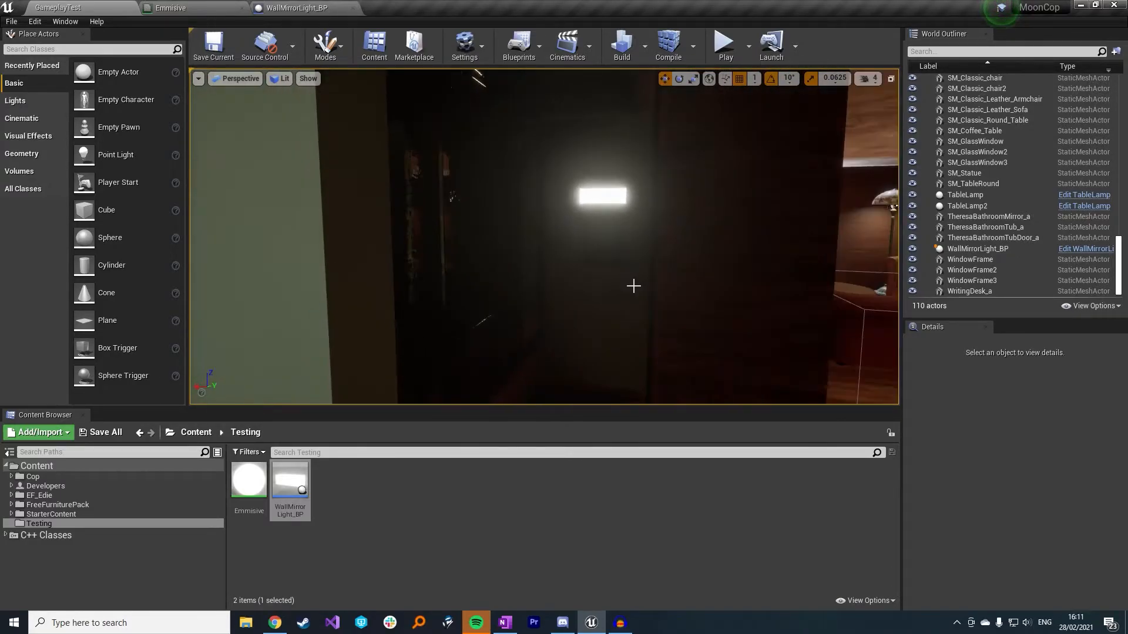
pyautogui.doubleClick(302, 489)
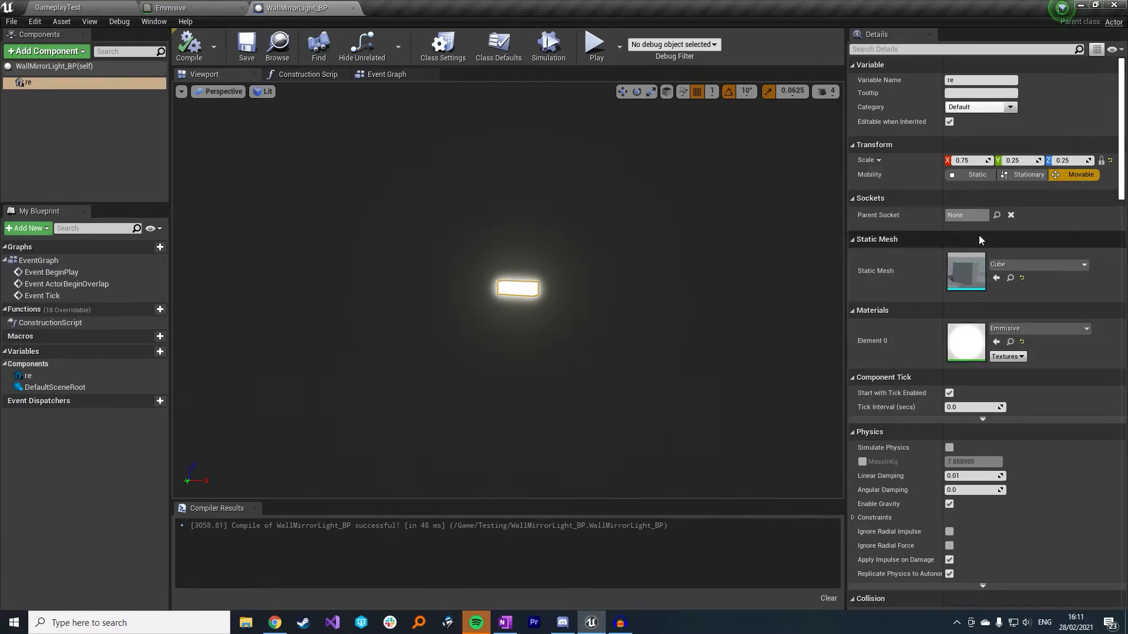
pyautogui.click(973, 175)
pyautogui.click(191, 47)
pyautogui.click(246, 46)
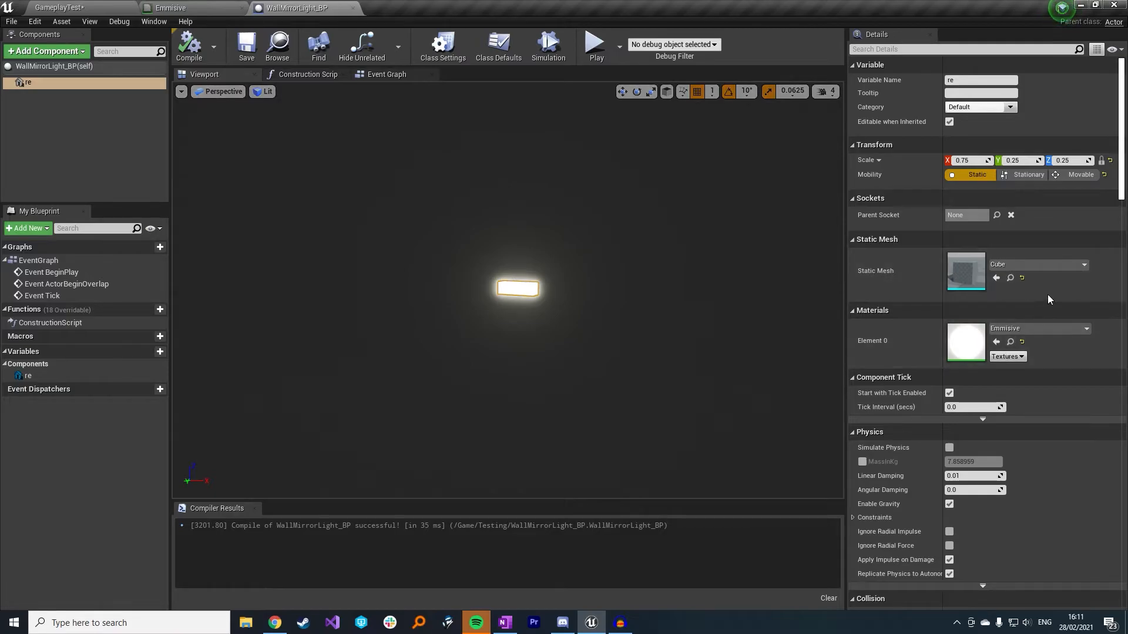
# Enable Use Emissive for Static Lighting in the re component's Lightmass Settings and widen the property name column.
pyautogui.scroll(-1, 1048, 297)
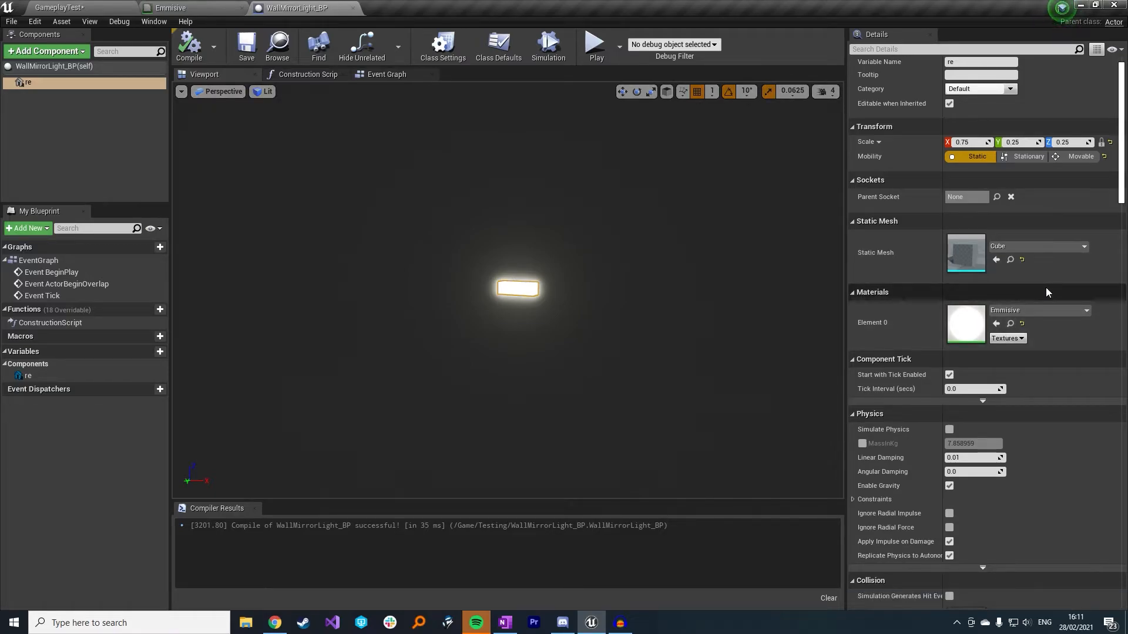
pyautogui.scroll(-2, 1047, 283)
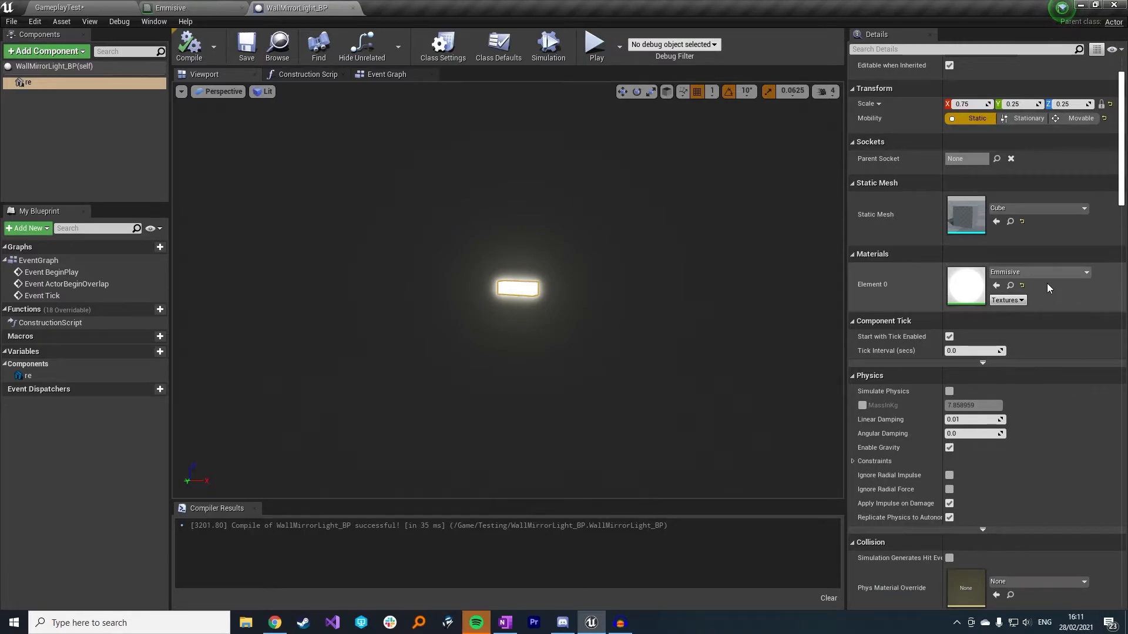
pyautogui.scroll(-2, 1049, 288)
pyautogui.scroll(-5, 1048, 287)
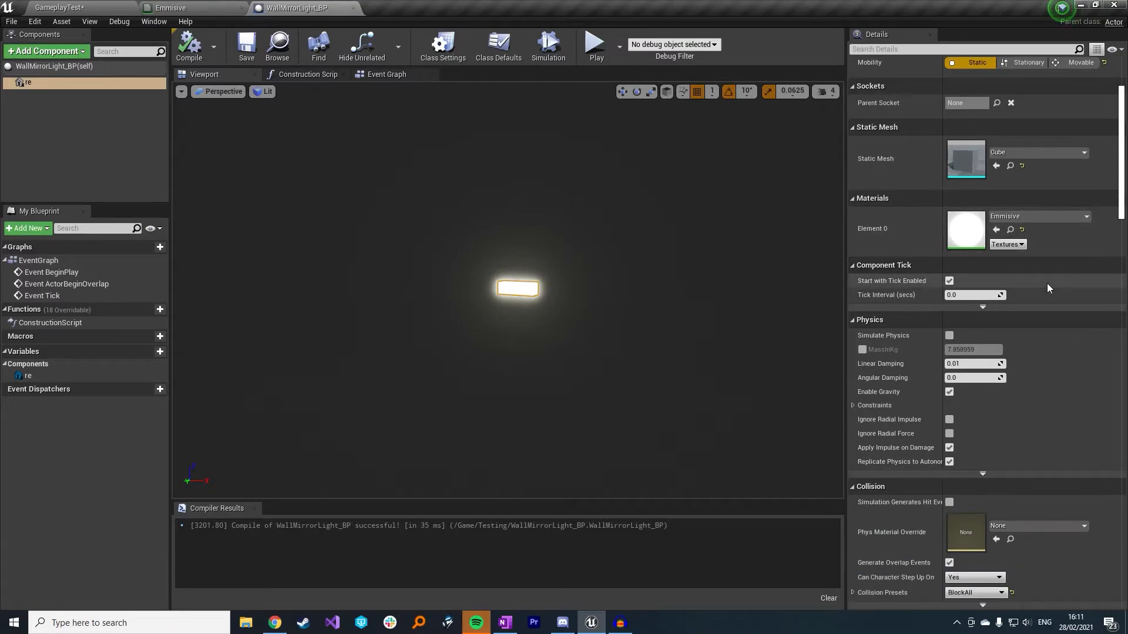
pyautogui.scroll(-8, 1048, 288)
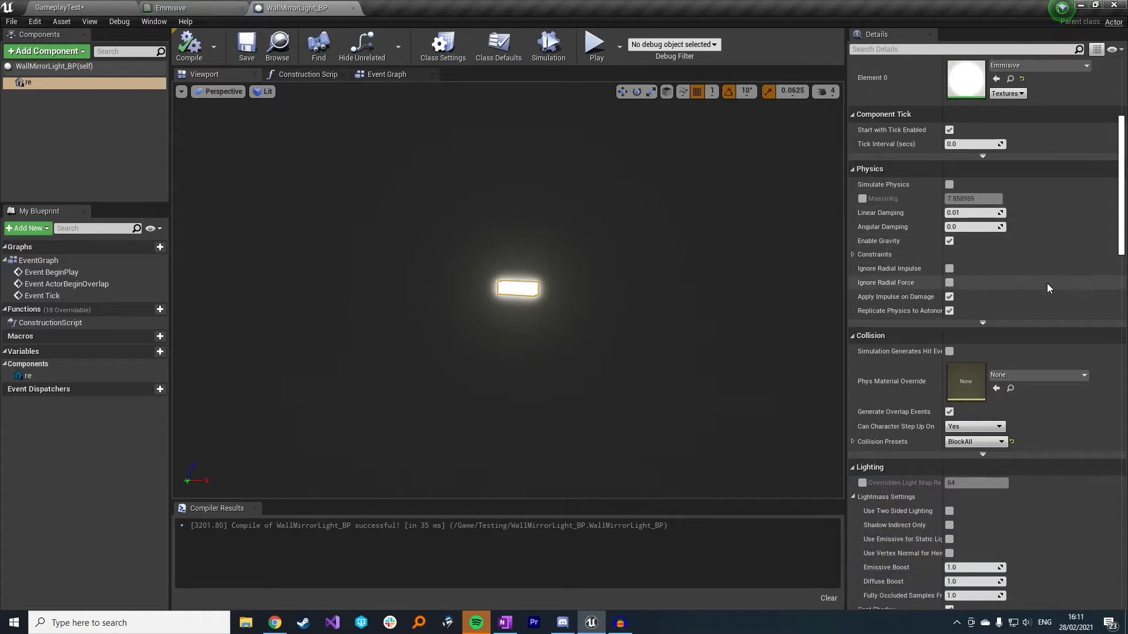
pyautogui.scroll(-1, 1046, 284)
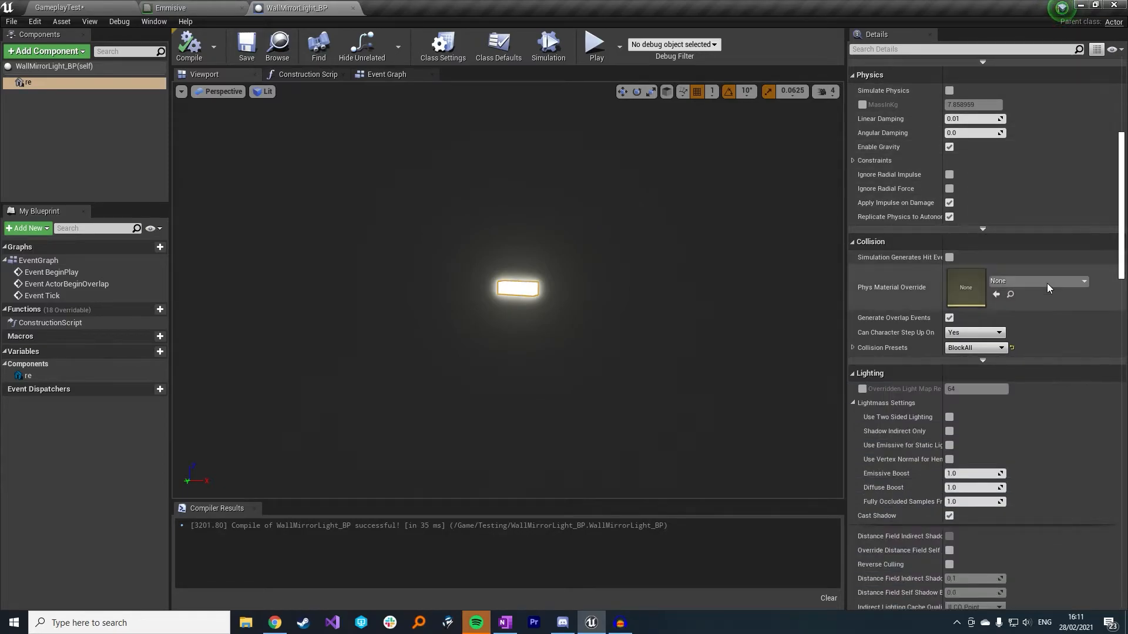
pyautogui.click(852, 403)
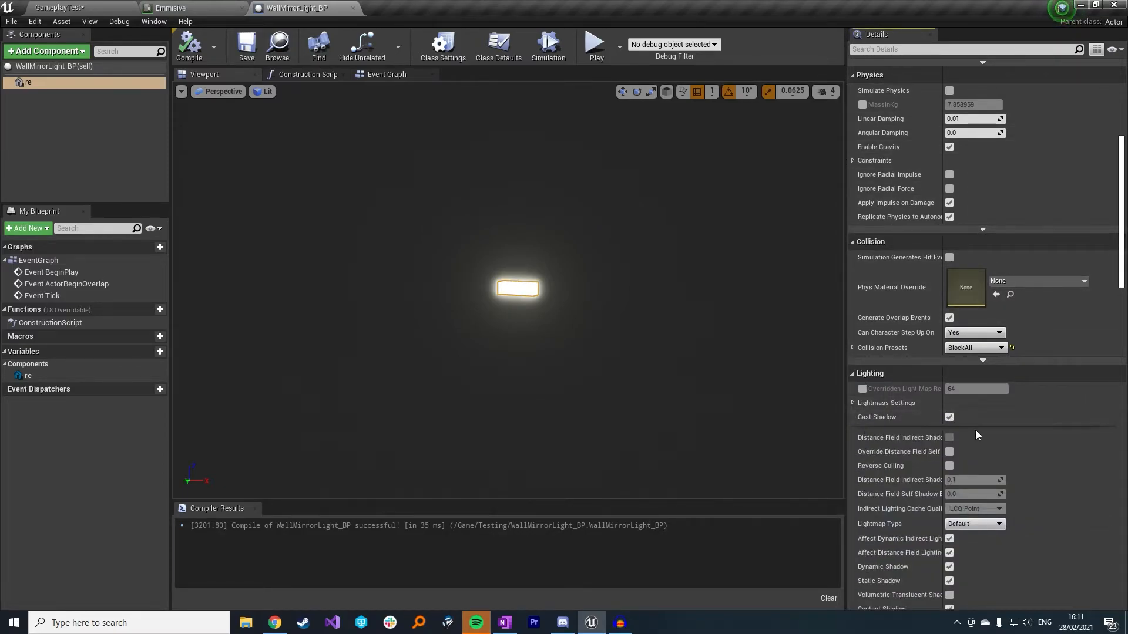
pyautogui.click(853, 403)
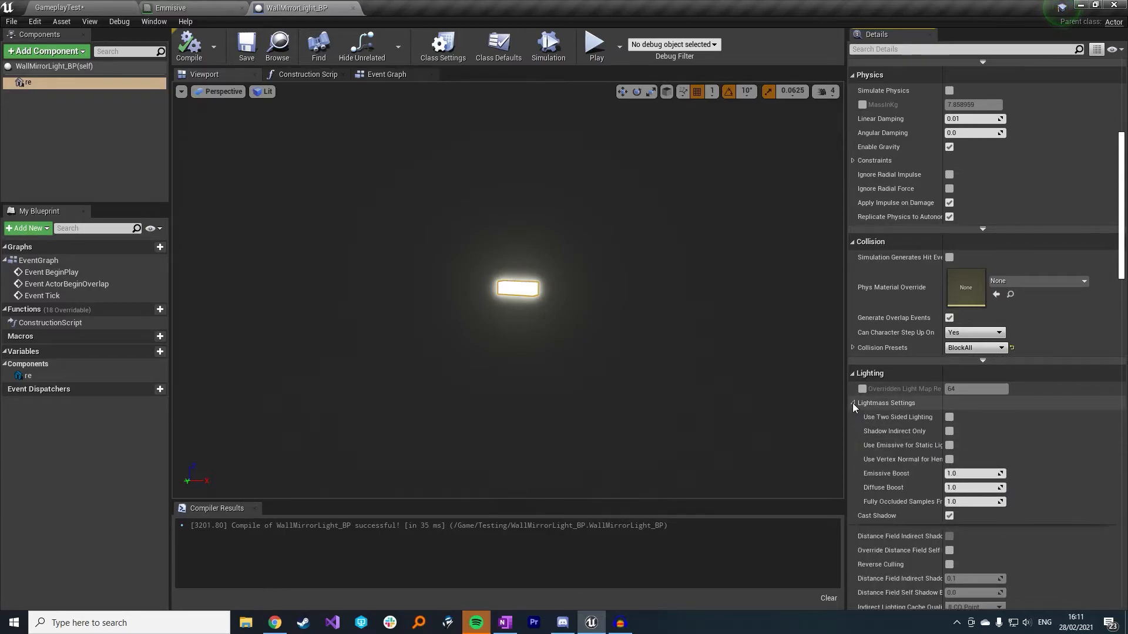
pyautogui.click(949, 446)
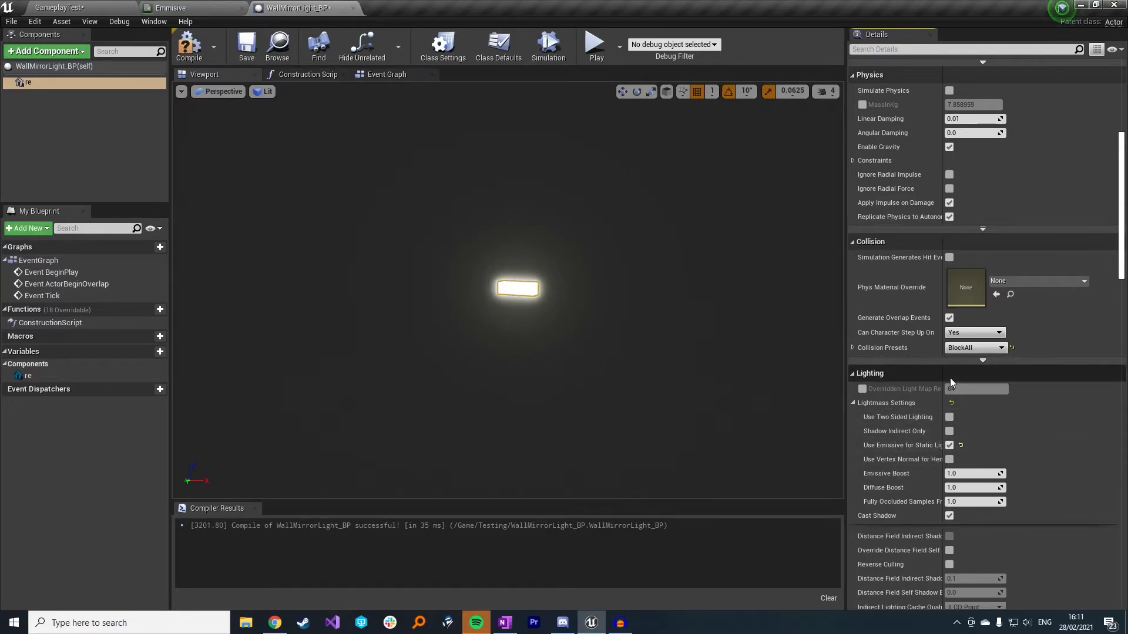
pyautogui.moveTo(948, 374); pyautogui.dragTo(972, 375)
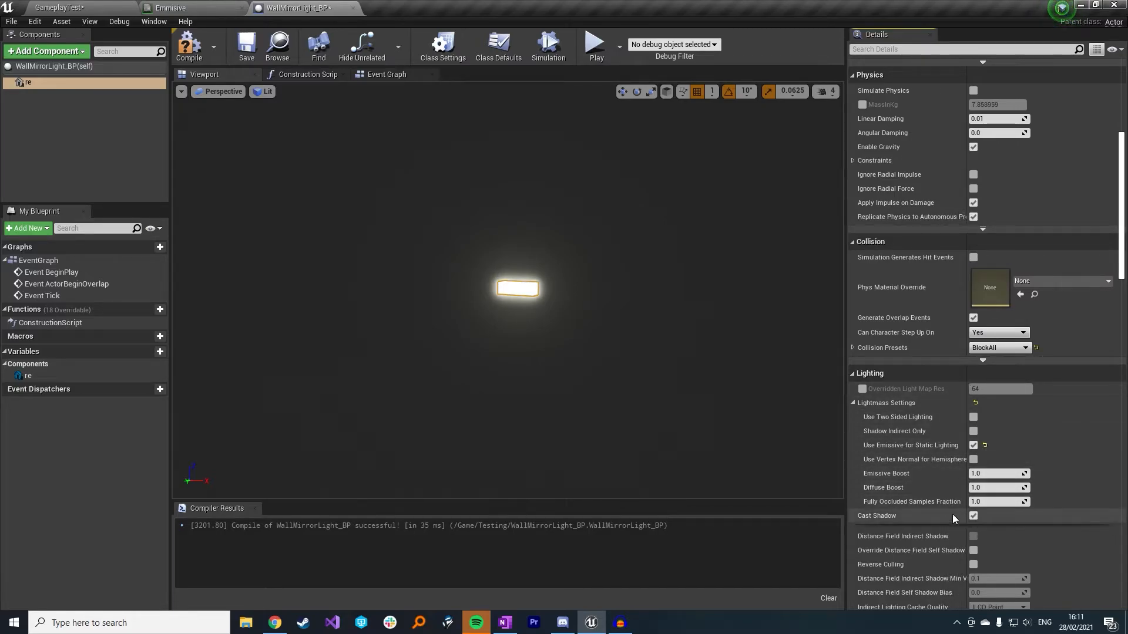
# Set the re component's Emissive Boost to 3.0, and compile and save the blueprint.
pyautogui.moveTo(987, 474); pyautogui.dragTo(994, 474)
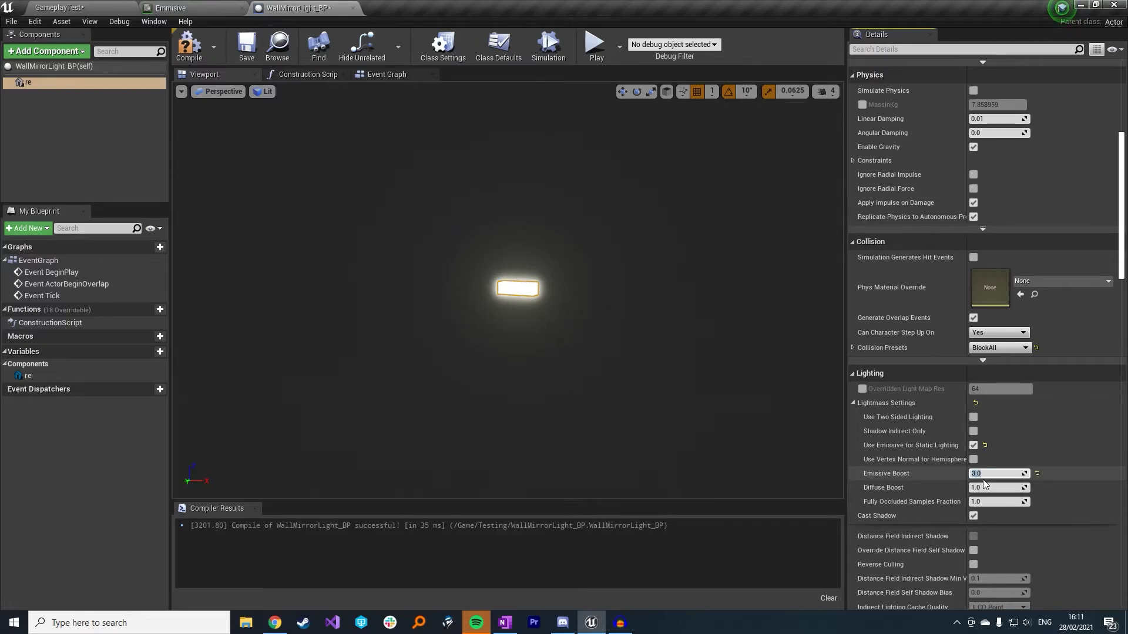
pyautogui.scroll(-5, 1060, 397)
pyautogui.scroll(-4, 1060, 397)
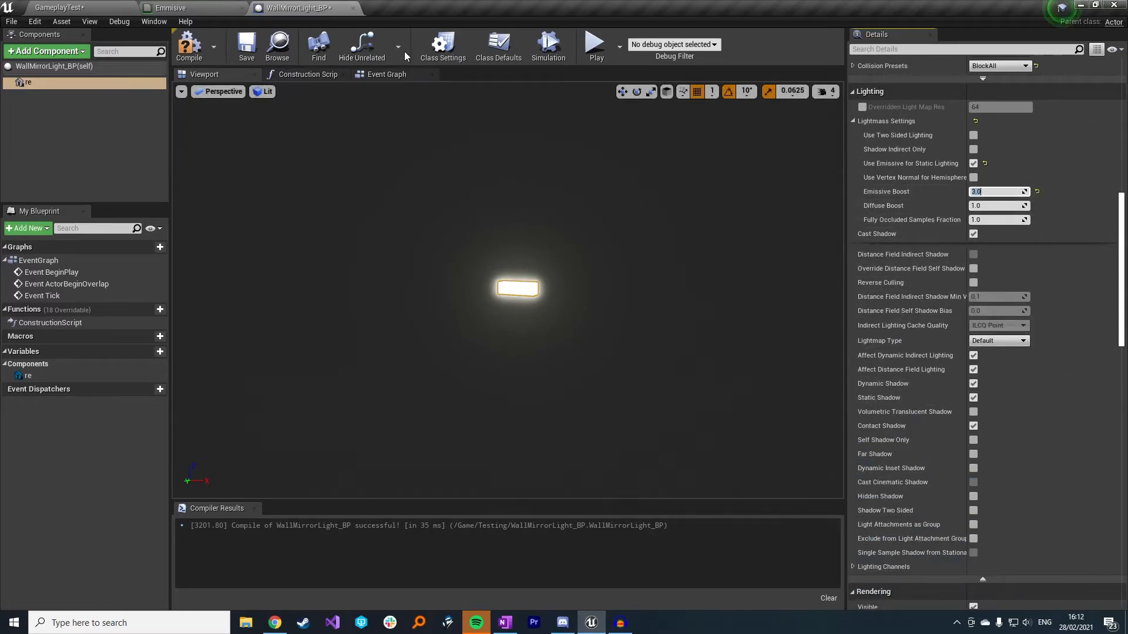
pyautogui.click(188, 46)
pyautogui.click(248, 56)
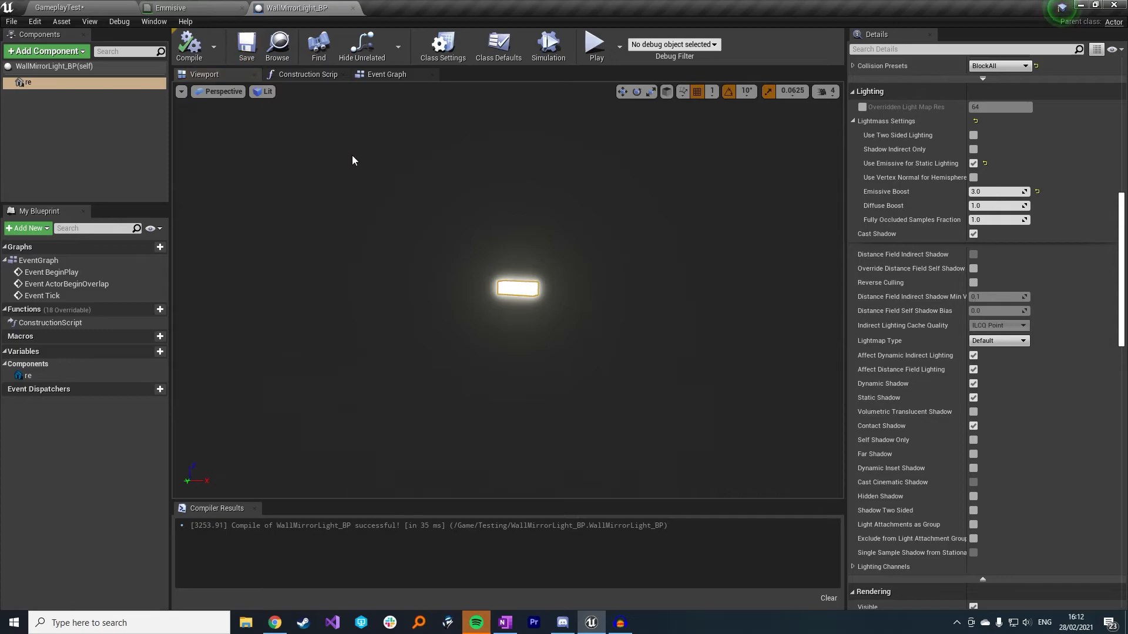
# Save the GameplayTest level and rebuild only its lighting.
pyautogui.click(59, 8)
pyautogui.click(213, 47)
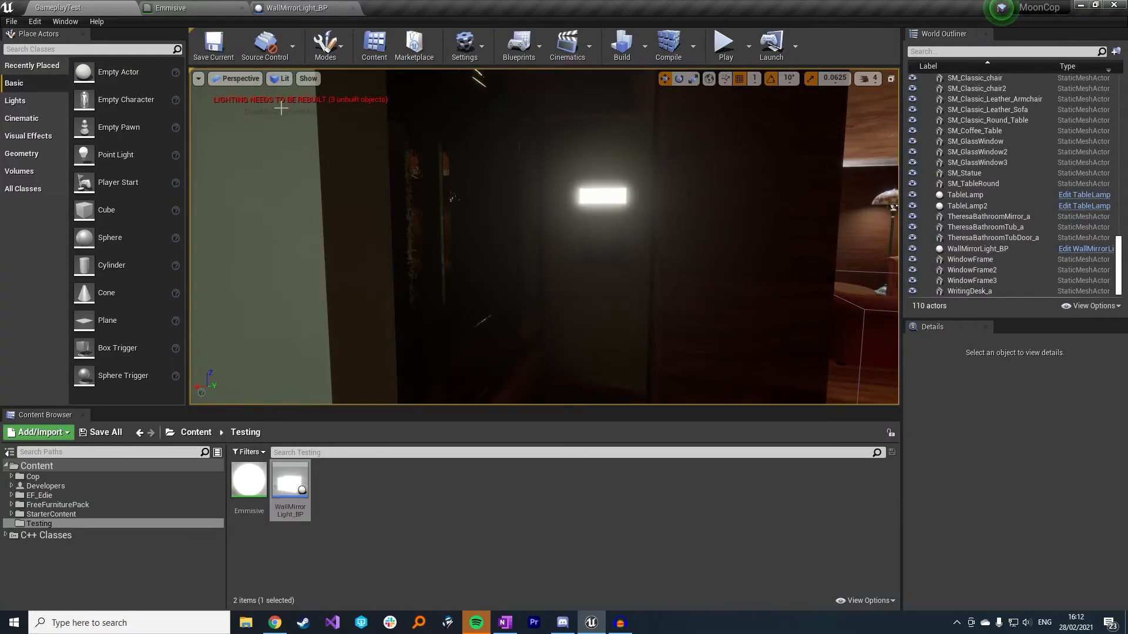
pyautogui.click(647, 45)
pyautogui.click(671, 79)
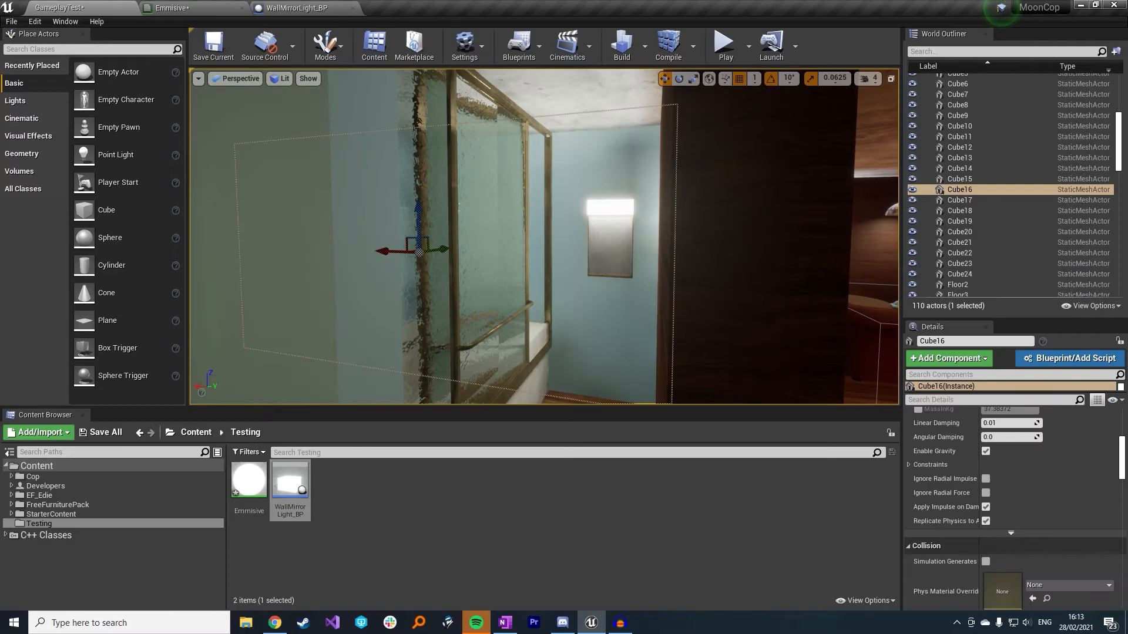
# Examine the rebuilt lighting around the bathroom mirror light and look through the Lighting Quality build options.
pyautogui.press('d')
pyautogui.moveTo(615, 262); pyautogui.dragTo(606, 225, button='right')
pyautogui.press('d')
pyautogui.press('a')
pyautogui.press('w')
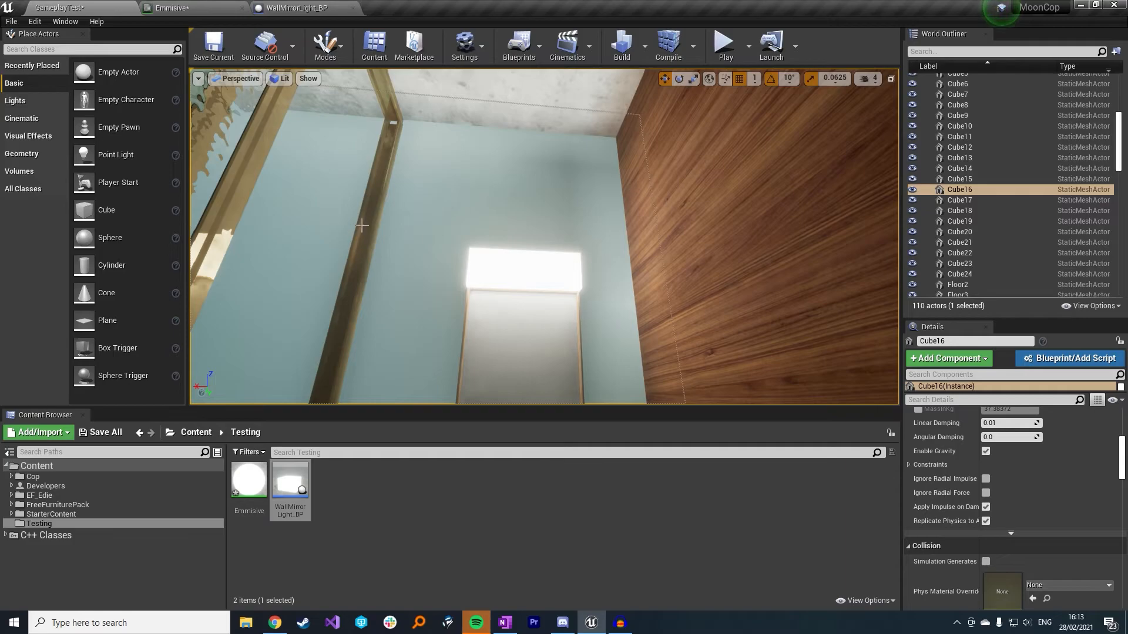
pyautogui.click(644, 54)
pyautogui.moveTo(706, 93)
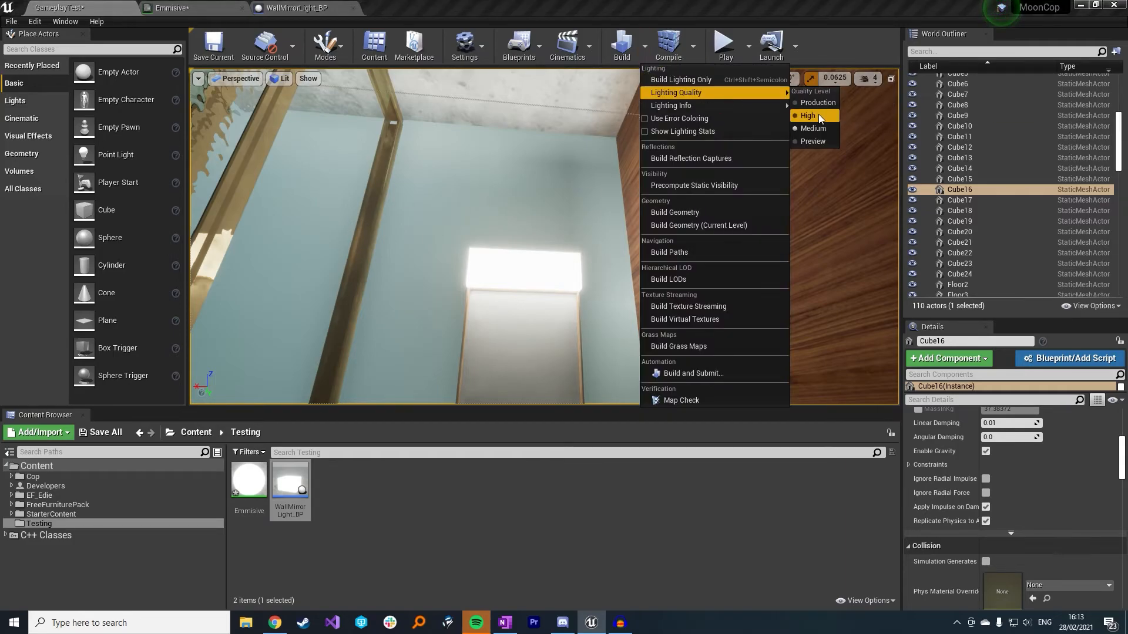
pyautogui.moveTo(569, 236); pyautogui.dragTo(300, 294, button='right')
pyautogui.press('s')
pyautogui.moveTo(208, 253); pyautogui.dragTo(384, 258, button='right')
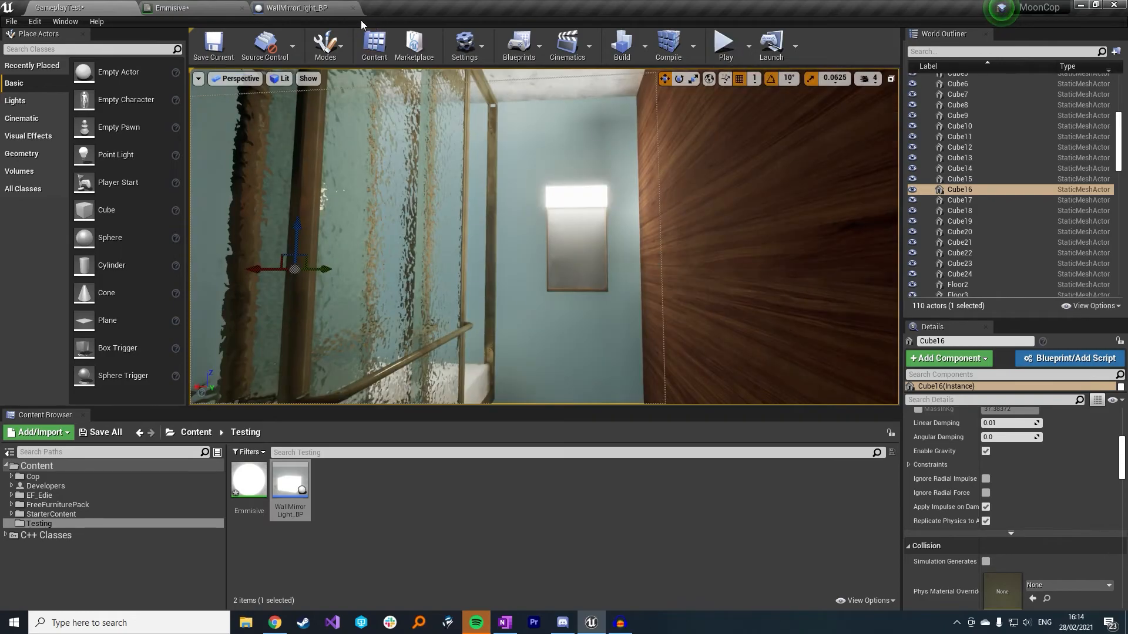
# Review the Emissive Boost setting in WallMirrorLight_BP and view the lit bathroom in GameplayTest from farther back.
pyautogui.click(311, 7)
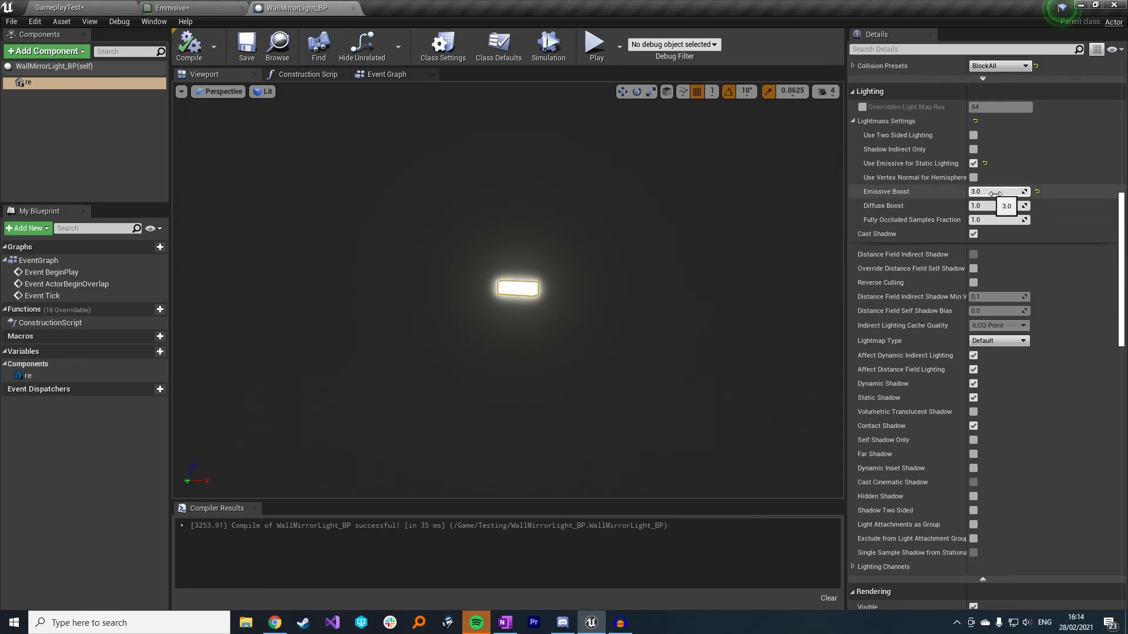
pyautogui.click(108, 6)
pyautogui.moveTo(568, 219)
pyautogui.mouseDown(button='right')
pyautogui.moveTo(543, 237)
pyautogui.moveTo(560, 239)
pyautogui.mouseUp(button='right')
pyautogui.press('s')
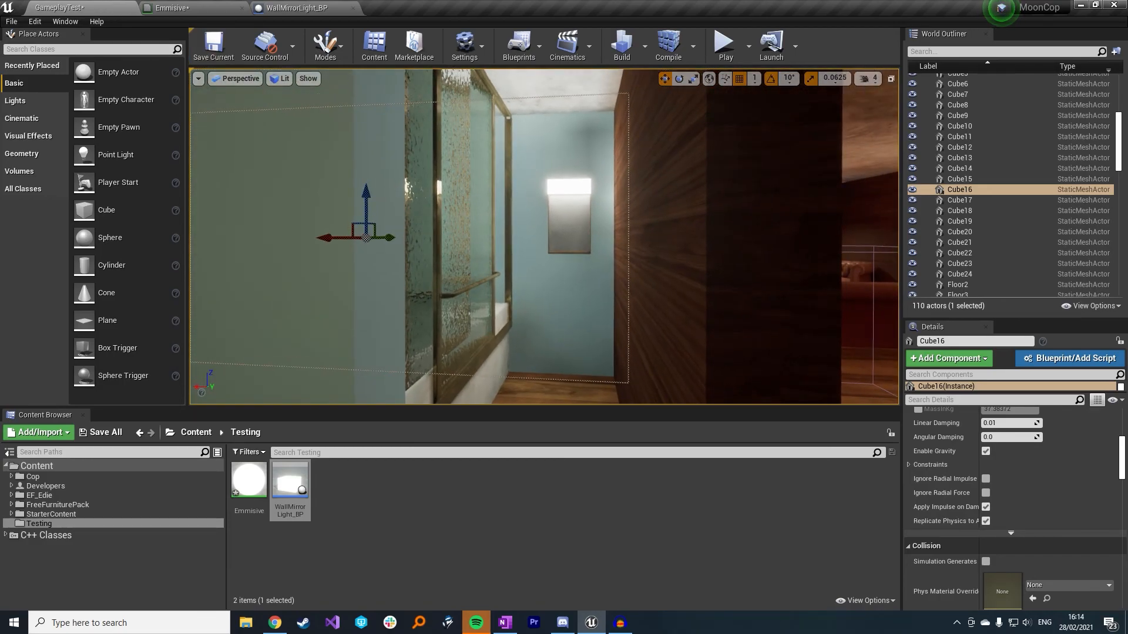